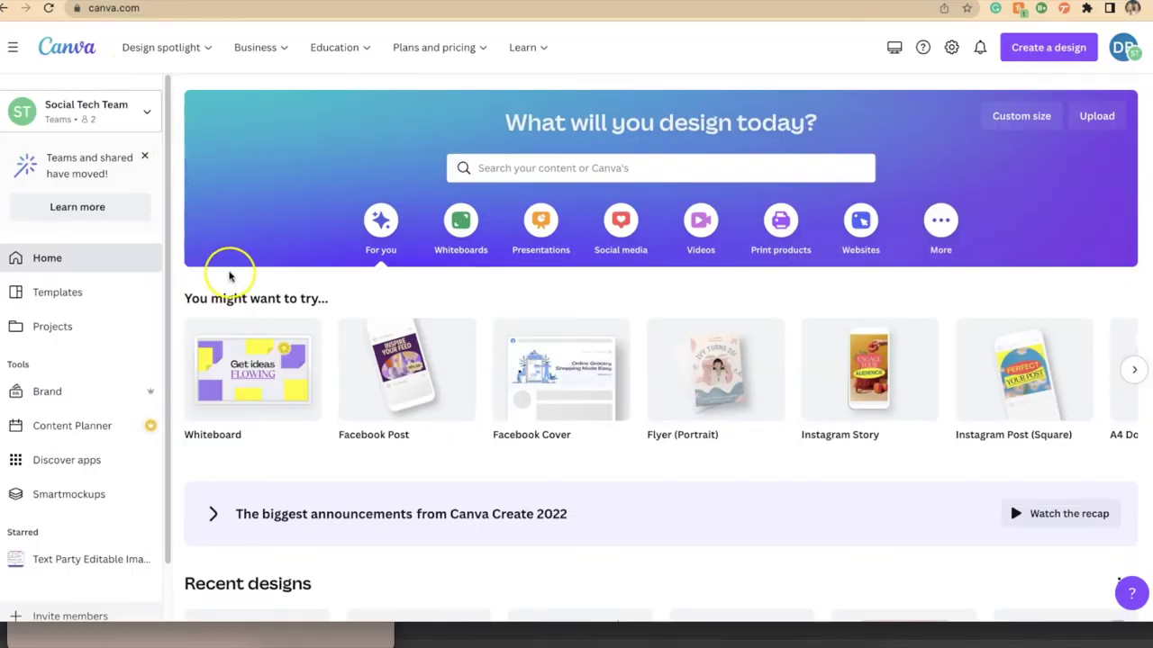
- Close the 'Teams and shared have moved!' notice and scroll down to the Recent designs grid
{"action": "scroll", "coordinate": [229, 276], "scroll_direction": "down", "scroll_amount": 1}
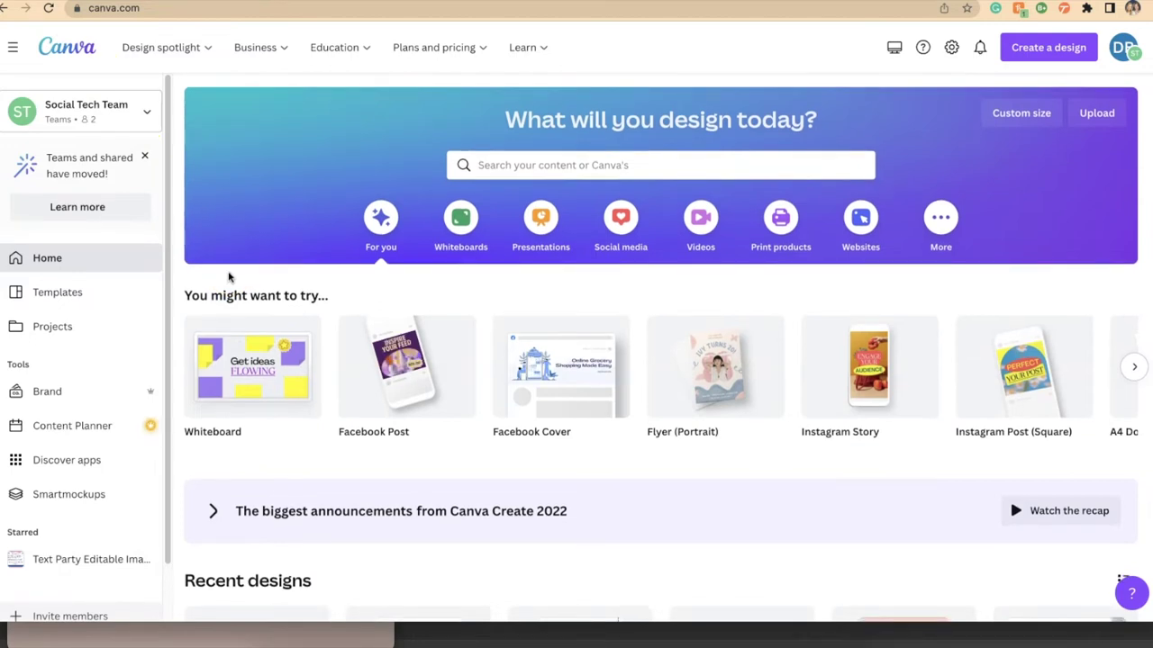
{"action": "scroll", "coordinate": [228, 277], "scroll_direction": "down", "scroll_amount": 2}
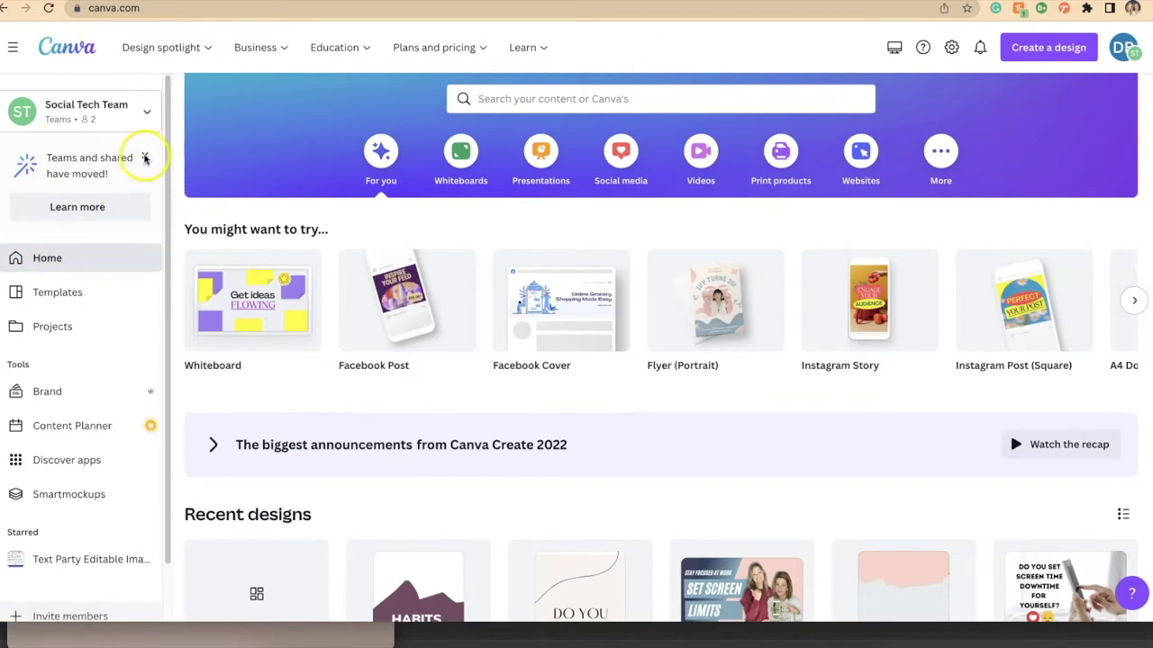
{"action": "left_click", "coordinate": [145, 159]}
{"action": "scroll", "coordinate": [448, 471], "scroll_direction": "down", "scroll_amount": 1}
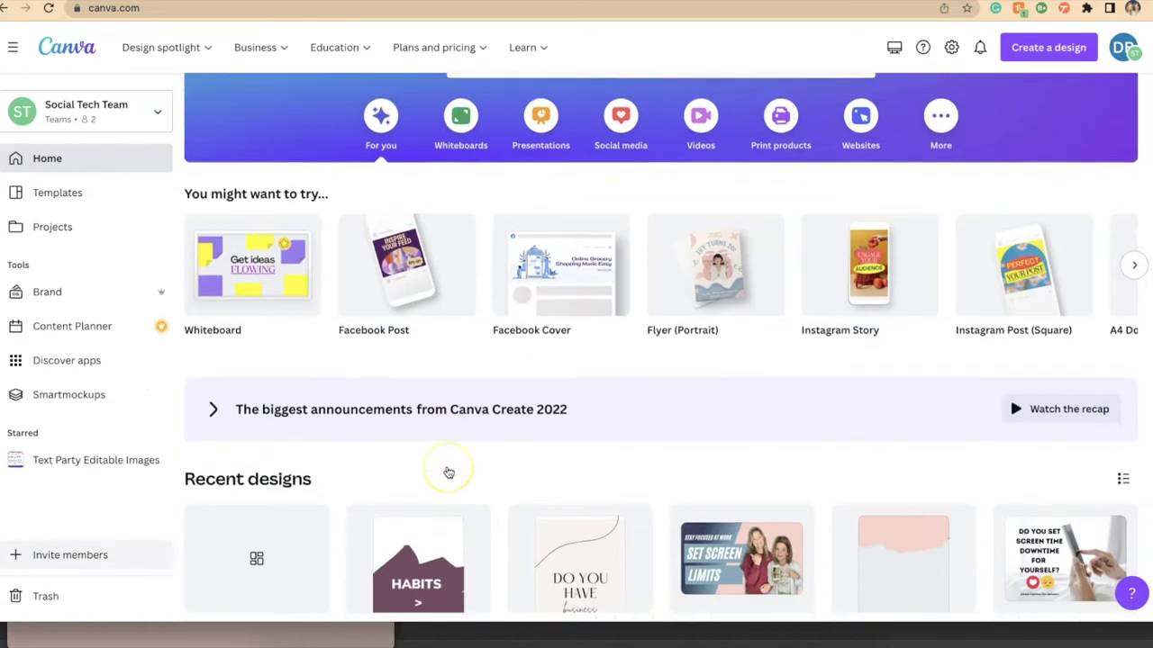
{"action": "scroll", "coordinate": [448, 473], "scroll_direction": "down", "scroll_amount": 5}
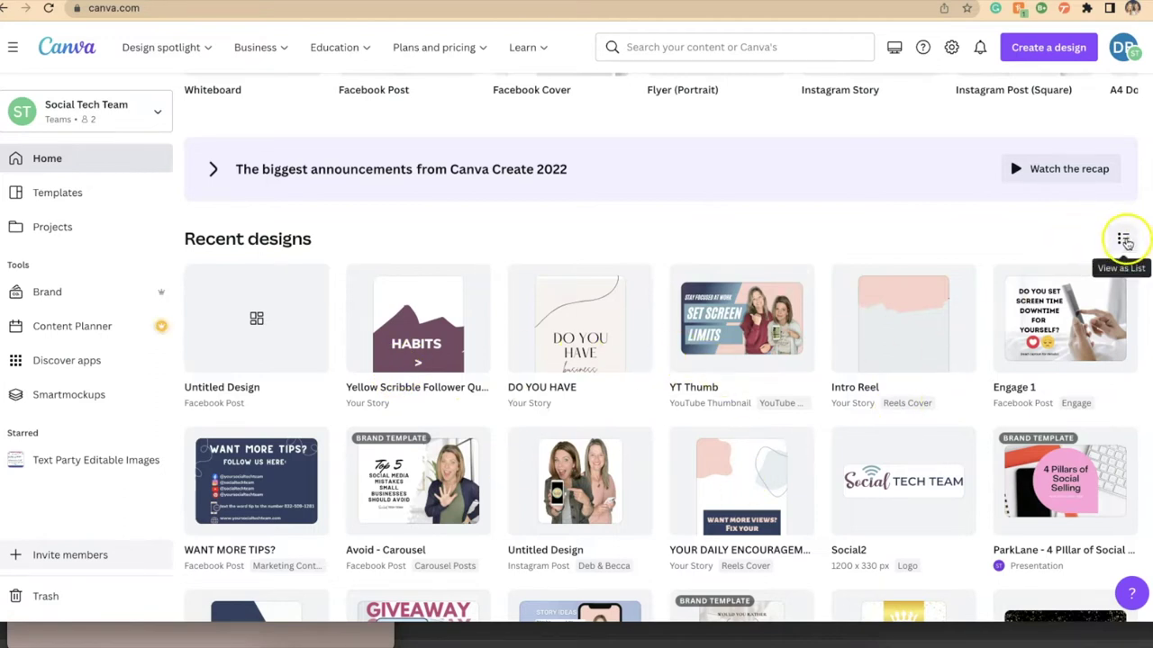
{"action": "left_click", "coordinate": [1123, 241]}
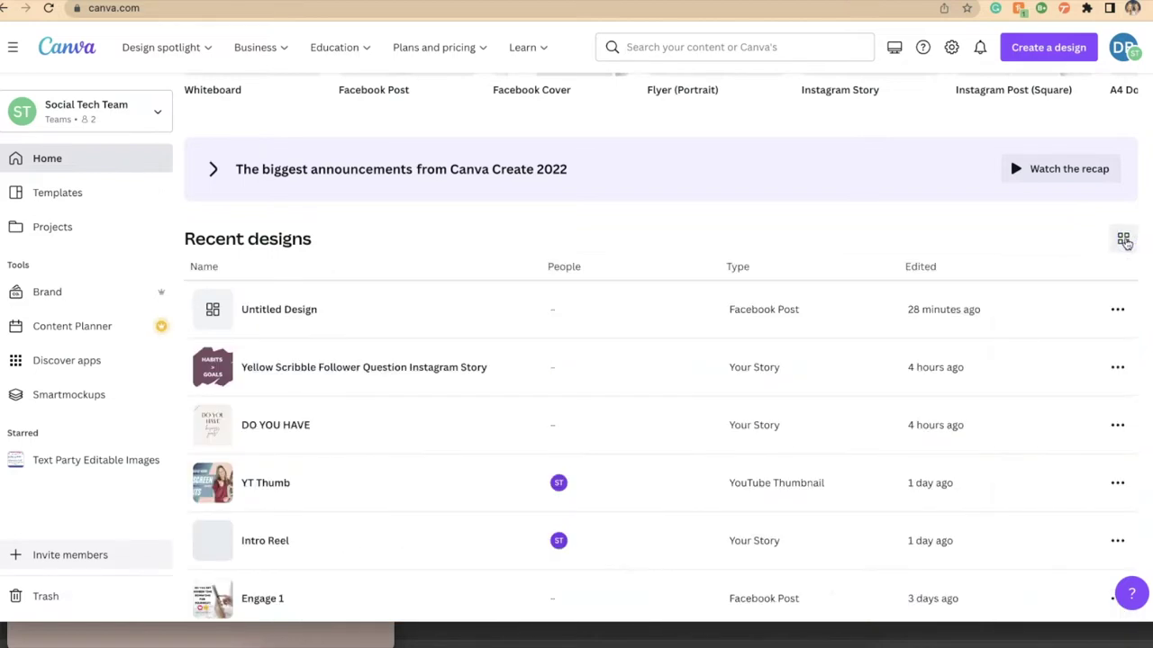
{"action": "left_click", "coordinate": [1123, 241]}
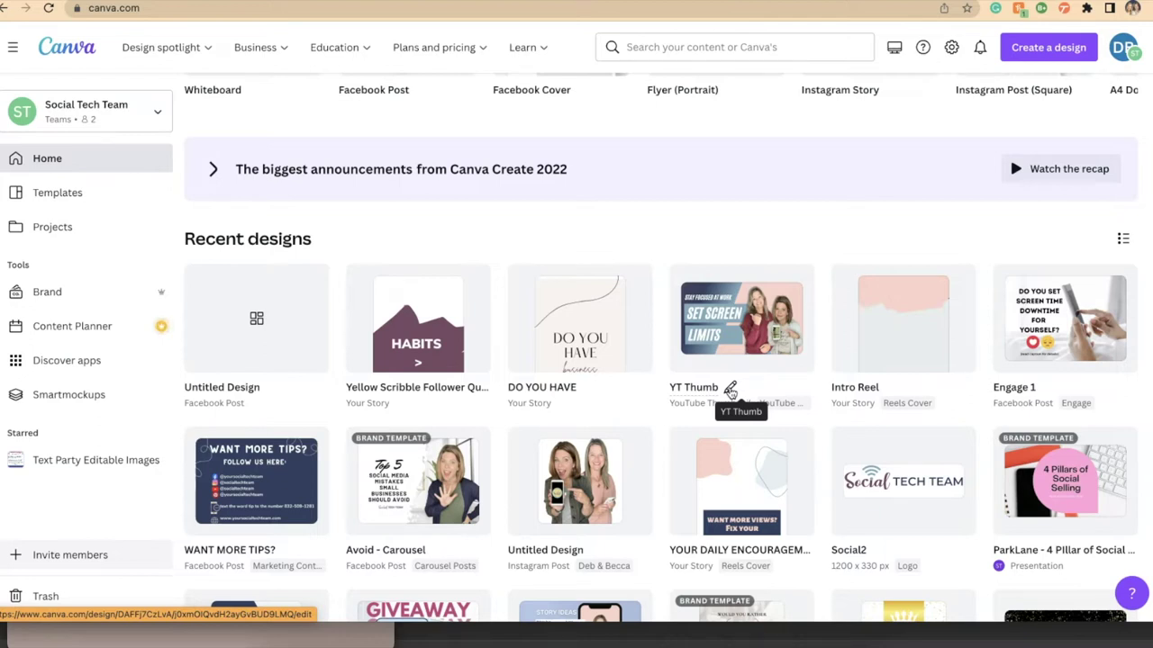
{"action": "left_click", "coordinate": [729, 398]}
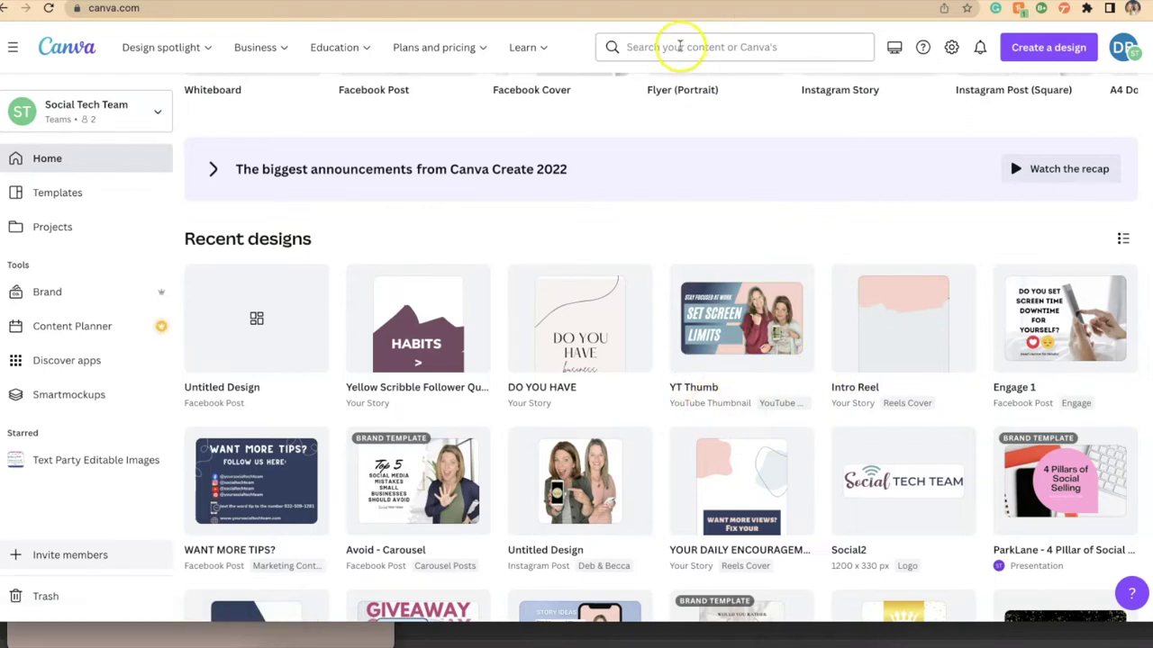
- Search for 'Carousel', check the Templates results, then view the Projects matches
{"action": "left_click", "coordinate": [680, 46]}
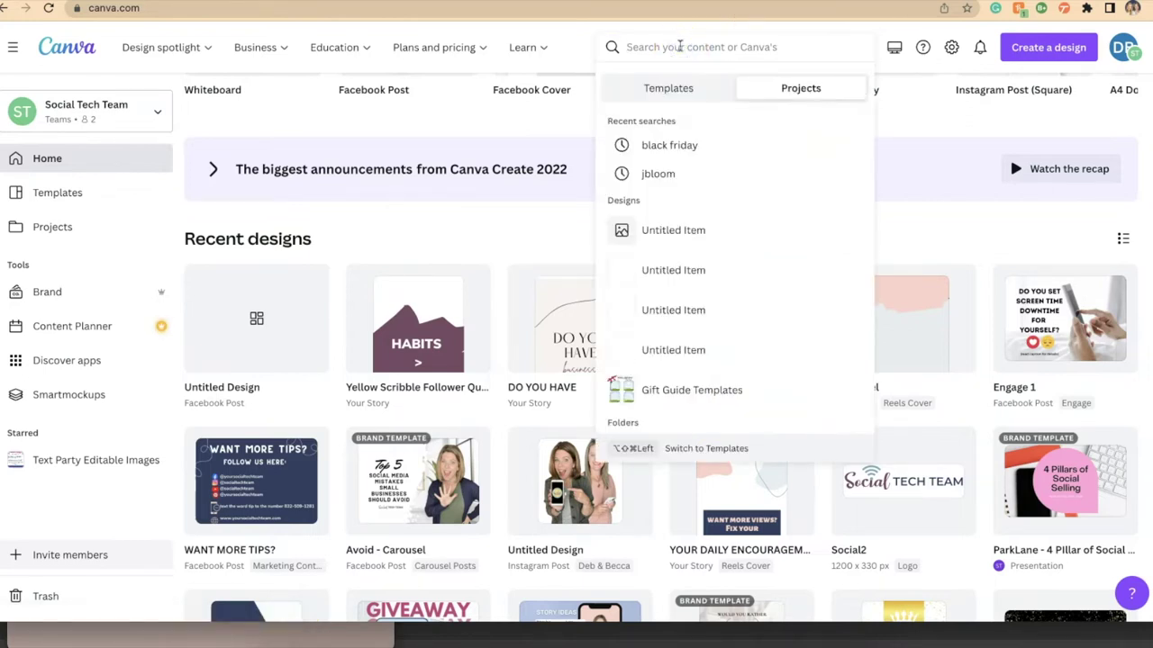
{"action": "type", "text": "Carousel"}
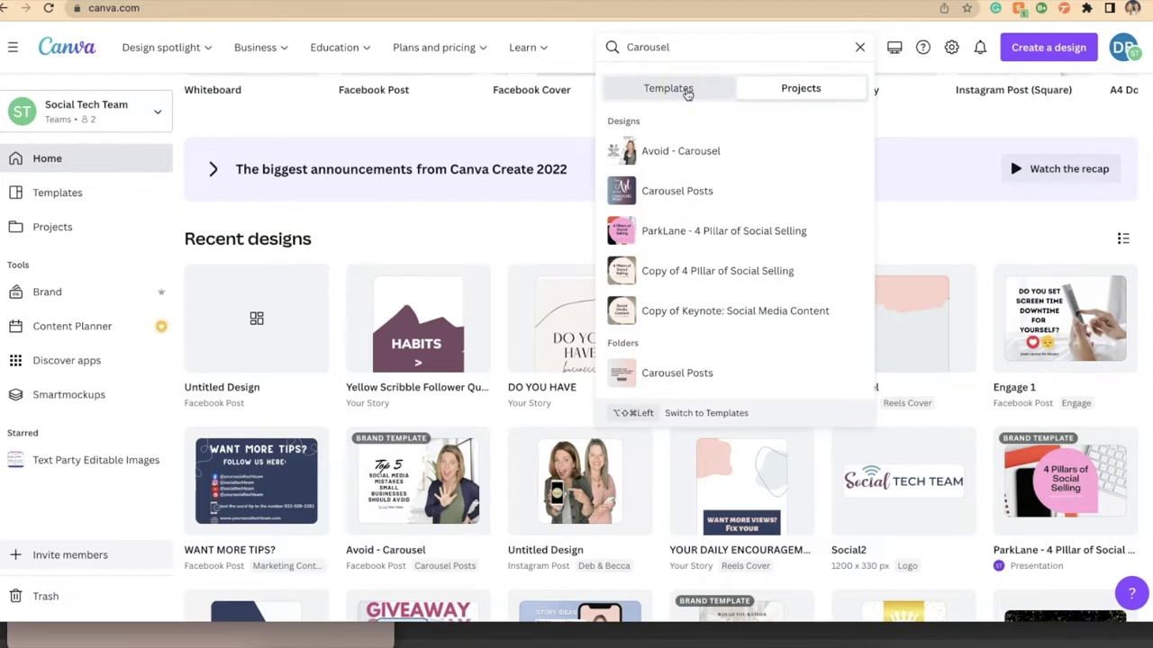
{"action": "left_click", "coordinate": [668, 88]}
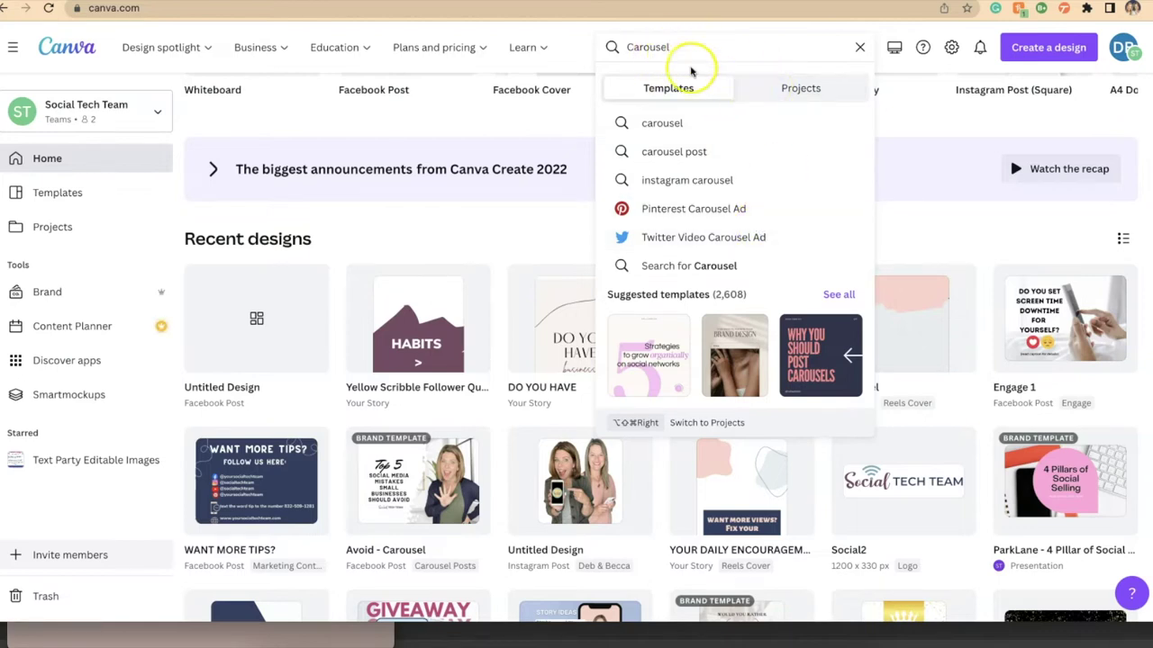
{"action": "left_click", "coordinate": [768, 90]}
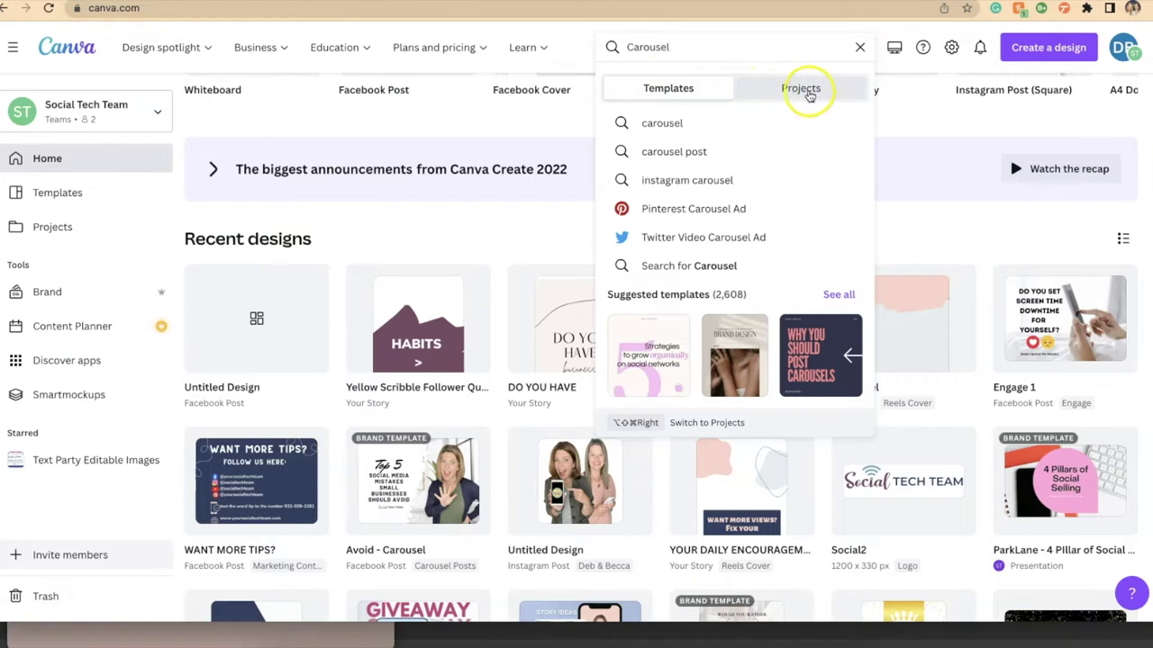
{"action": "left_click", "coordinate": [806, 90]}
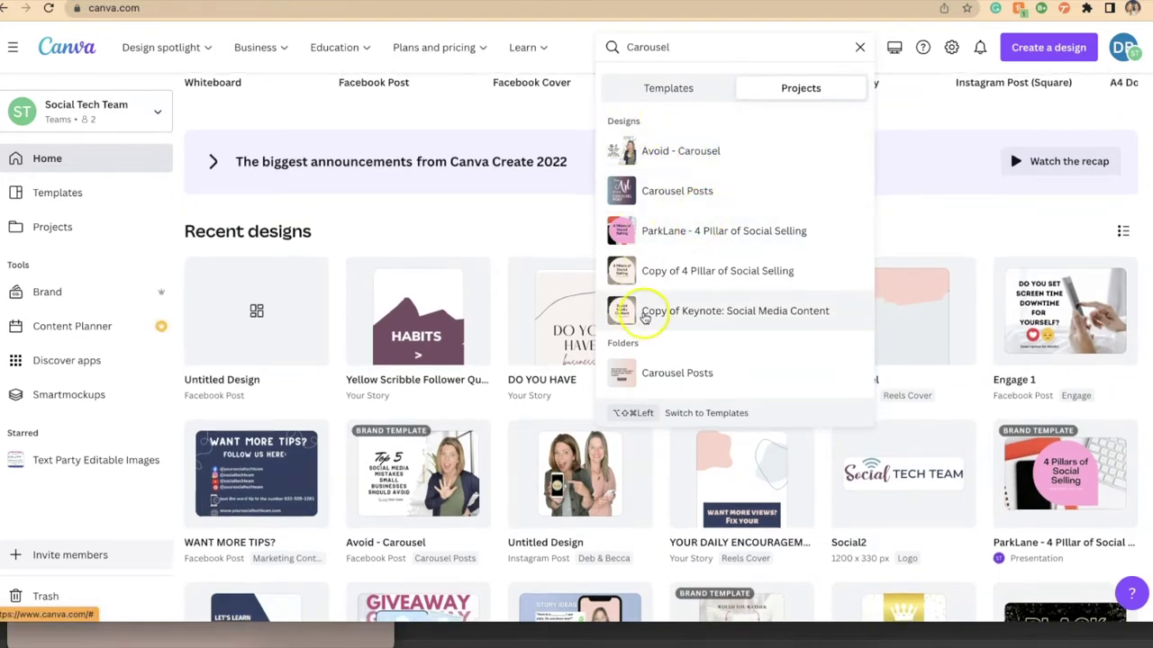
{"action": "scroll", "coordinate": [643, 315], "scroll_direction": "down", "scroll_amount": 1}
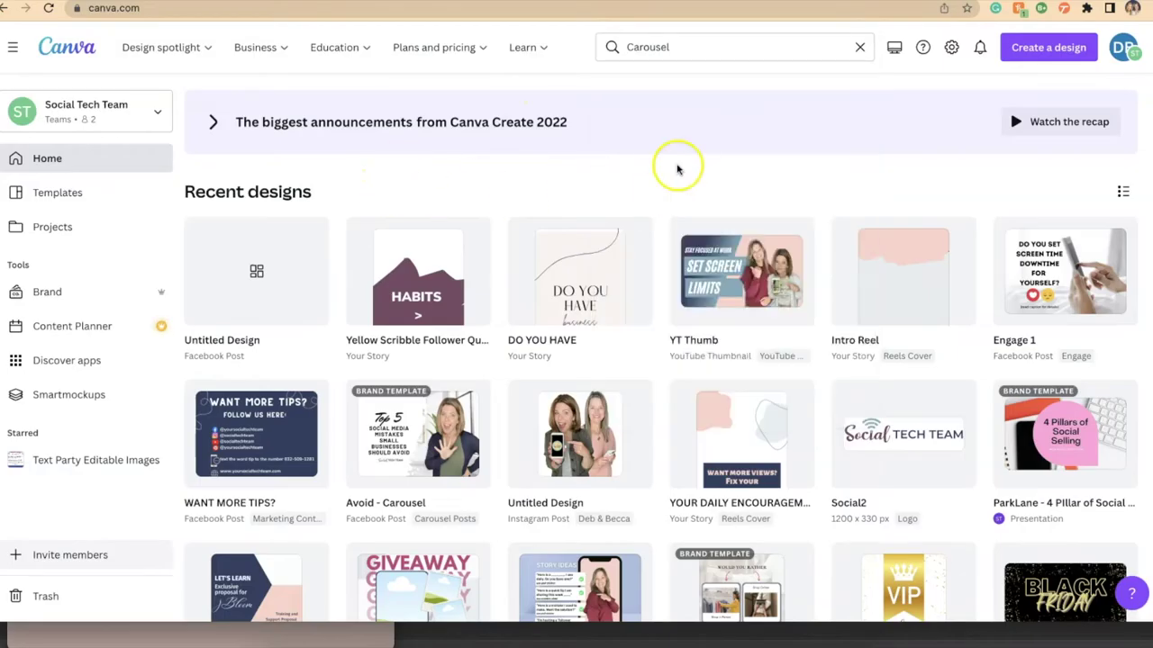
- Scroll through Recent designs to locate the 'Avoid - Carousel' Facebook Post
{"action": "scroll", "coordinate": [651, 162], "scroll_direction": "up", "scroll_amount": 3}
{"action": "scroll", "coordinate": [681, 420], "scroll_direction": "down", "scroll_amount": 3}
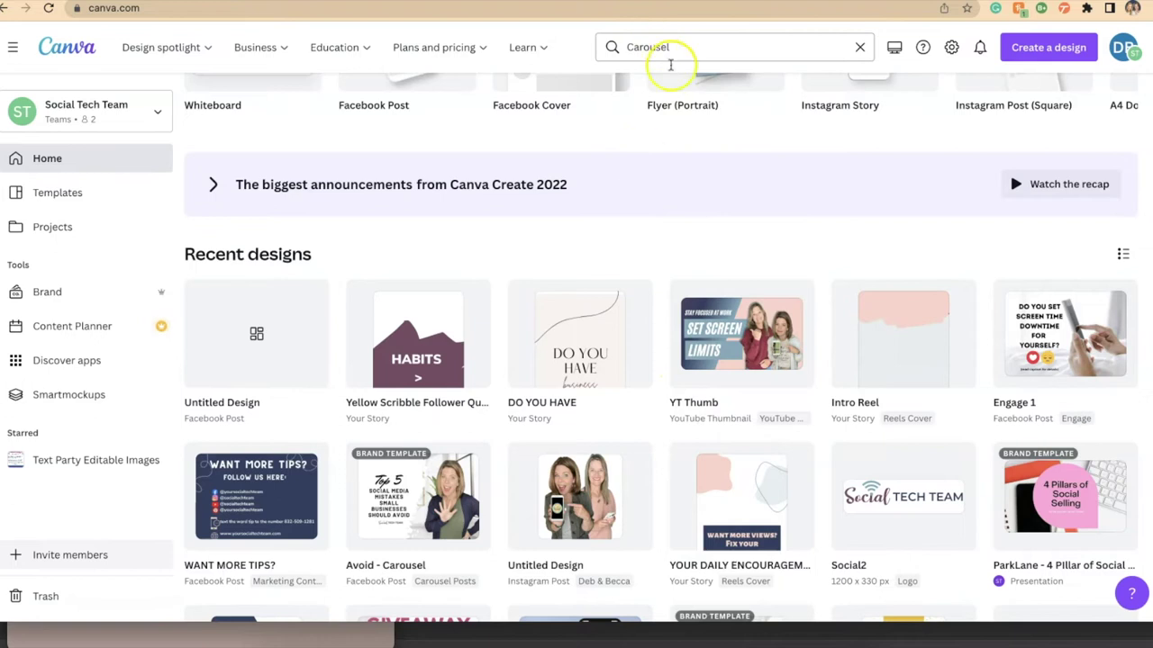
{"action": "scroll", "coordinate": [642, 245], "scroll_direction": "up", "scroll_amount": 1}
{"action": "scroll", "coordinate": [642, 245], "scroll_direction": "up", "scroll_amount": 3}
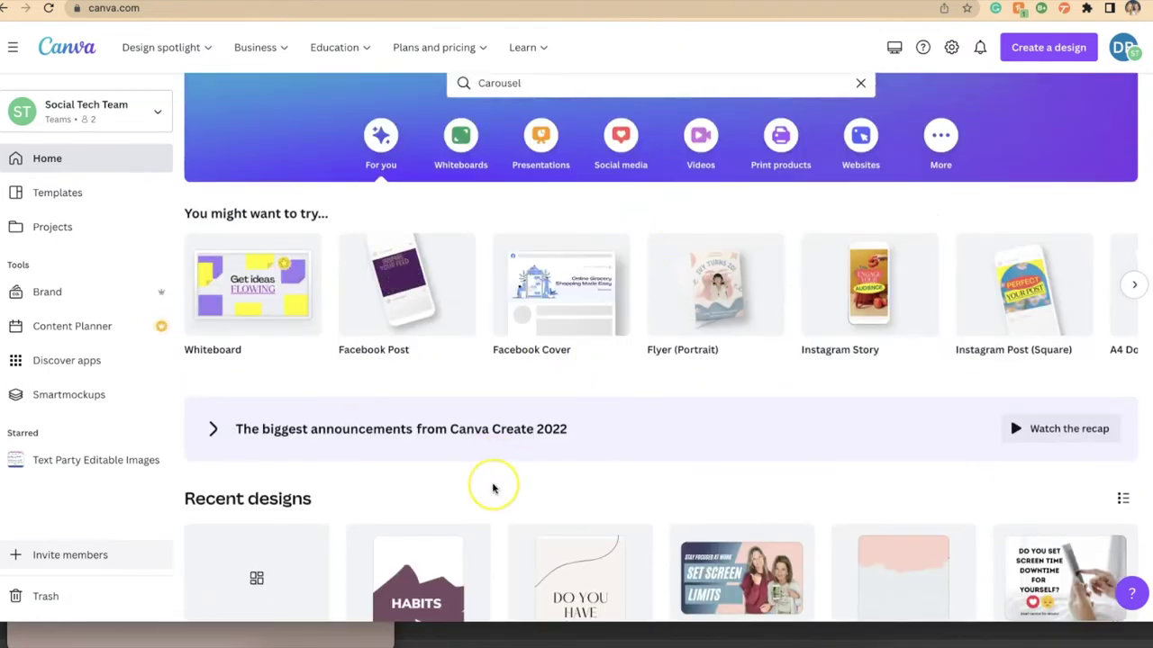
{"action": "scroll", "coordinate": [494, 487], "scroll_direction": "down", "scroll_amount": 2}
{"action": "scroll", "coordinate": [493, 488], "scroll_direction": "down", "scroll_amount": 7}
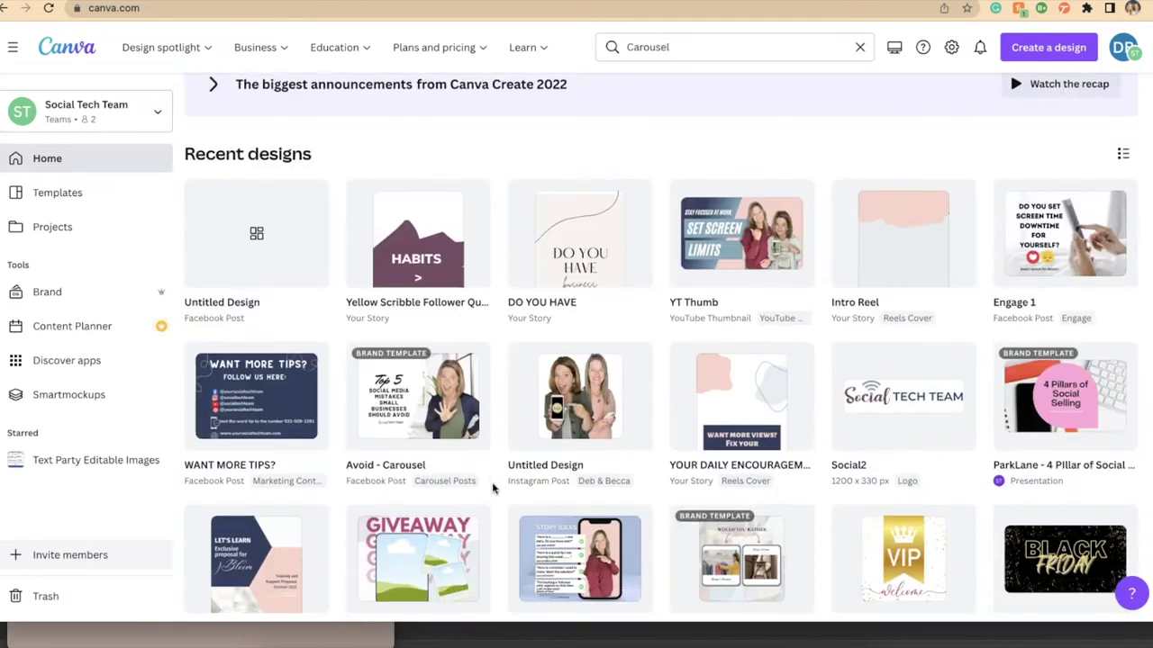
{"action": "scroll", "coordinate": [493, 487], "scroll_direction": "down", "scroll_amount": 2}
{"action": "scroll", "coordinate": [493, 487], "scroll_direction": "up", "scroll_amount": 5}
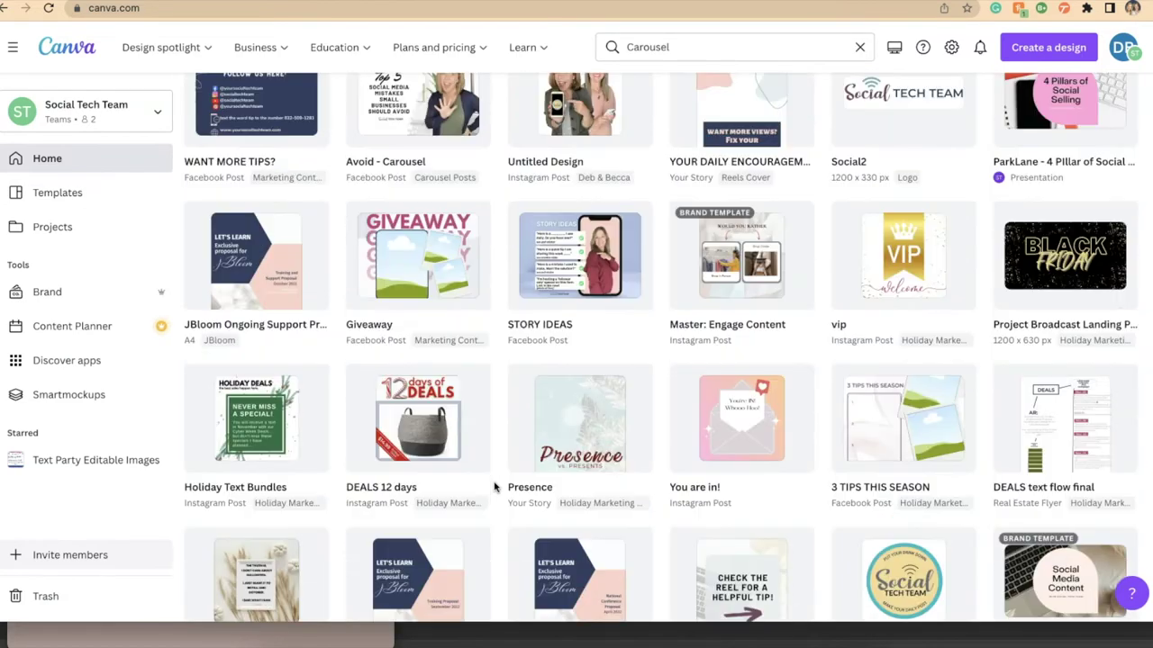
{"action": "scroll", "coordinate": [493, 487], "scroll_direction": "up", "scroll_amount": 2}
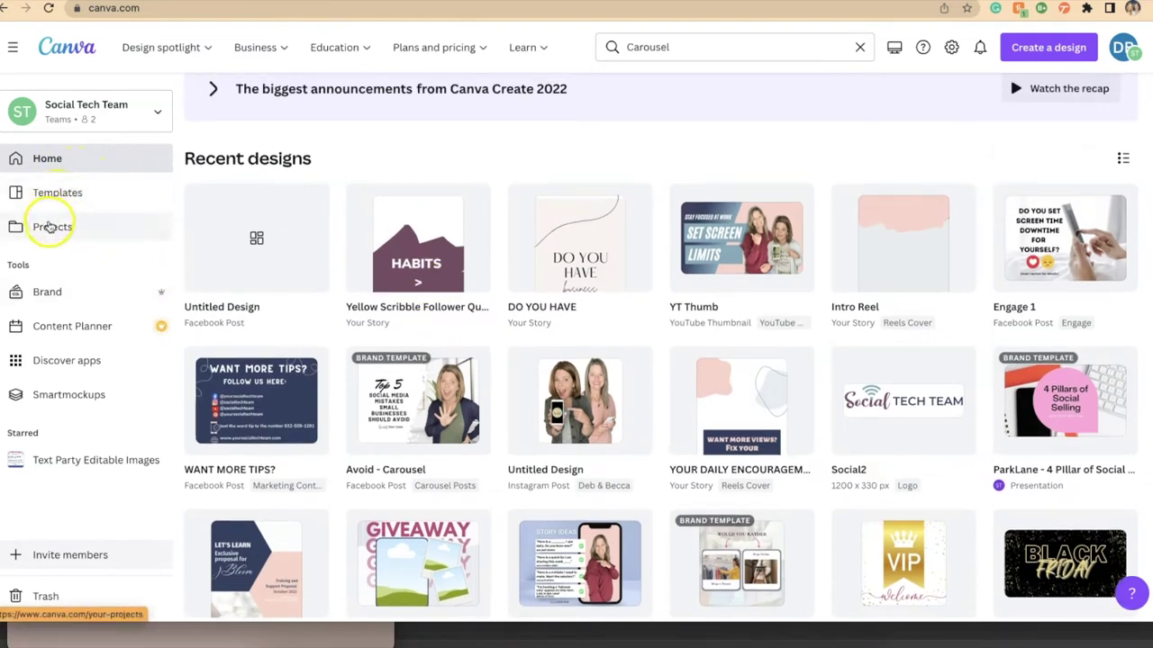
- Open Projects, browse the Folders list, then filter the page to Designs only
{"action": "left_click", "coordinate": [52, 229]}
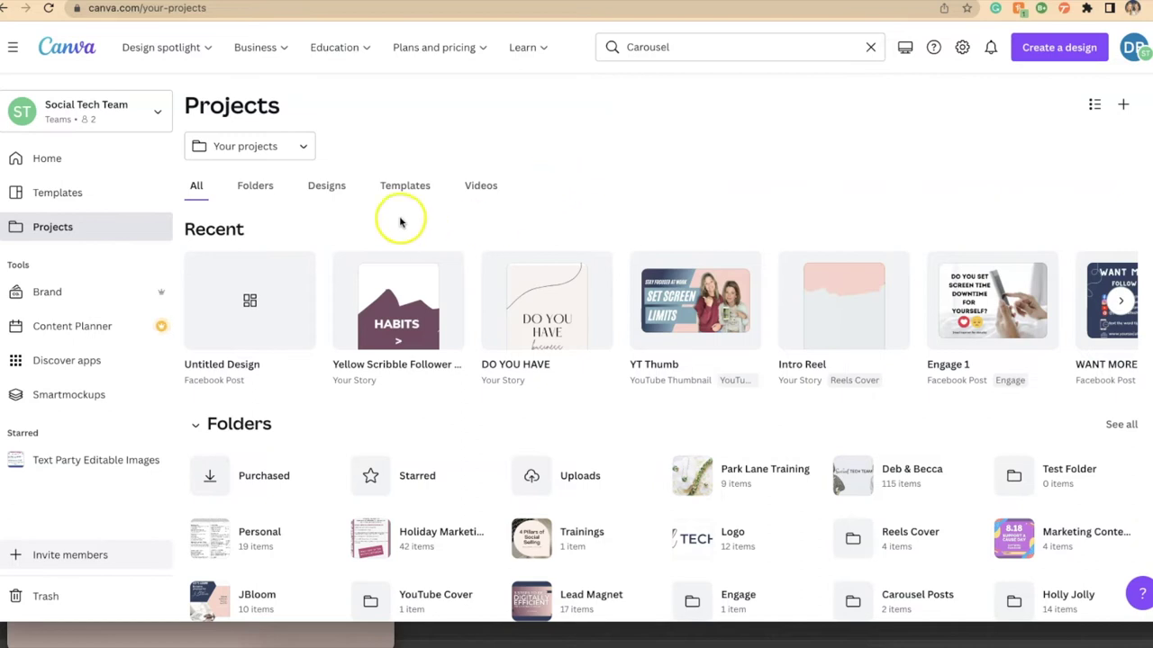
{"action": "scroll", "coordinate": [261, 333], "scroll_direction": "down", "scroll_amount": 1}
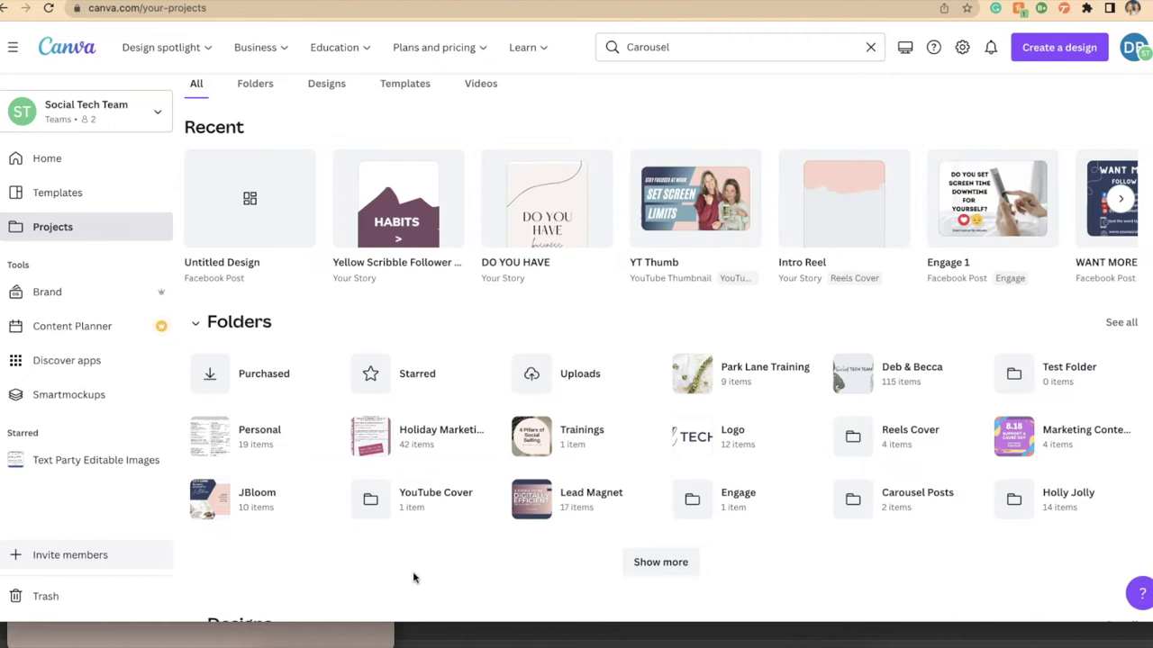
{"action": "scroll", "coordinate": [413, 578], "scroll_direction": "up", "scroll_amount": 2}
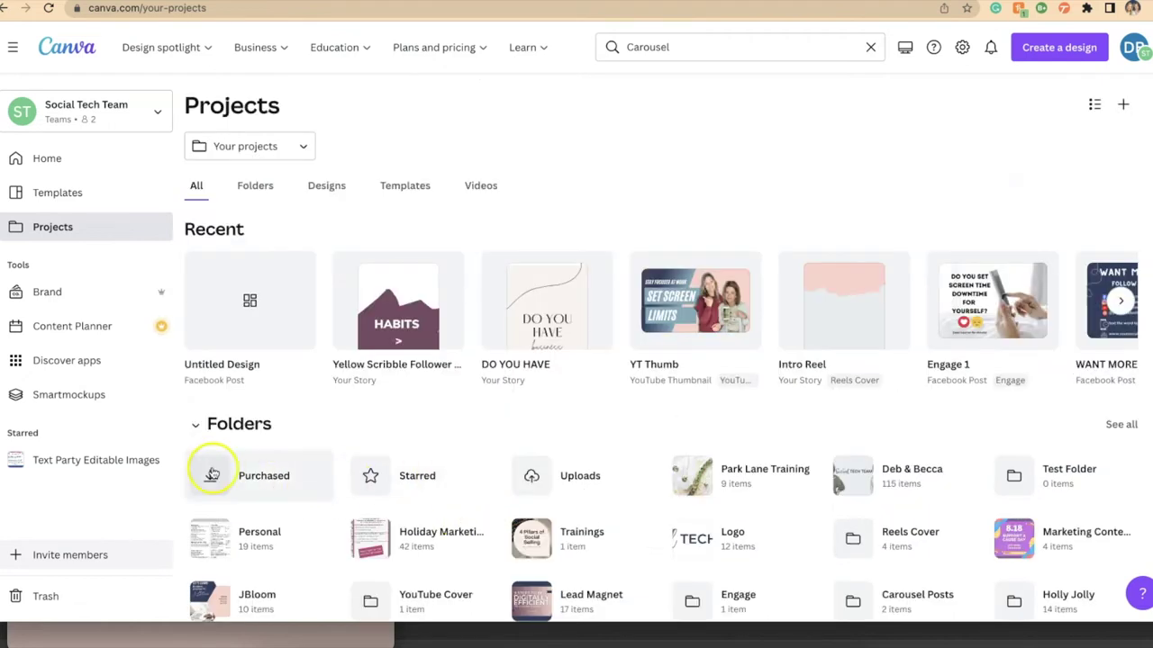
{"action": "left_click", "coordinate": [257, 187]}
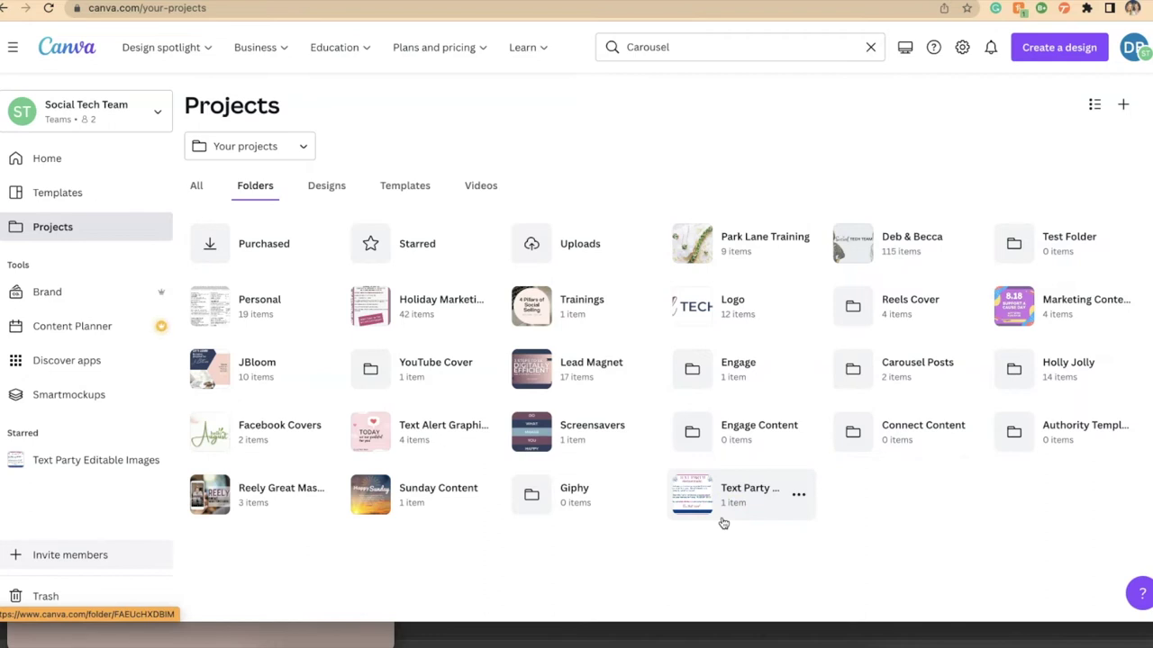
{"action": "left_click", "coordinate": [686, 237]}
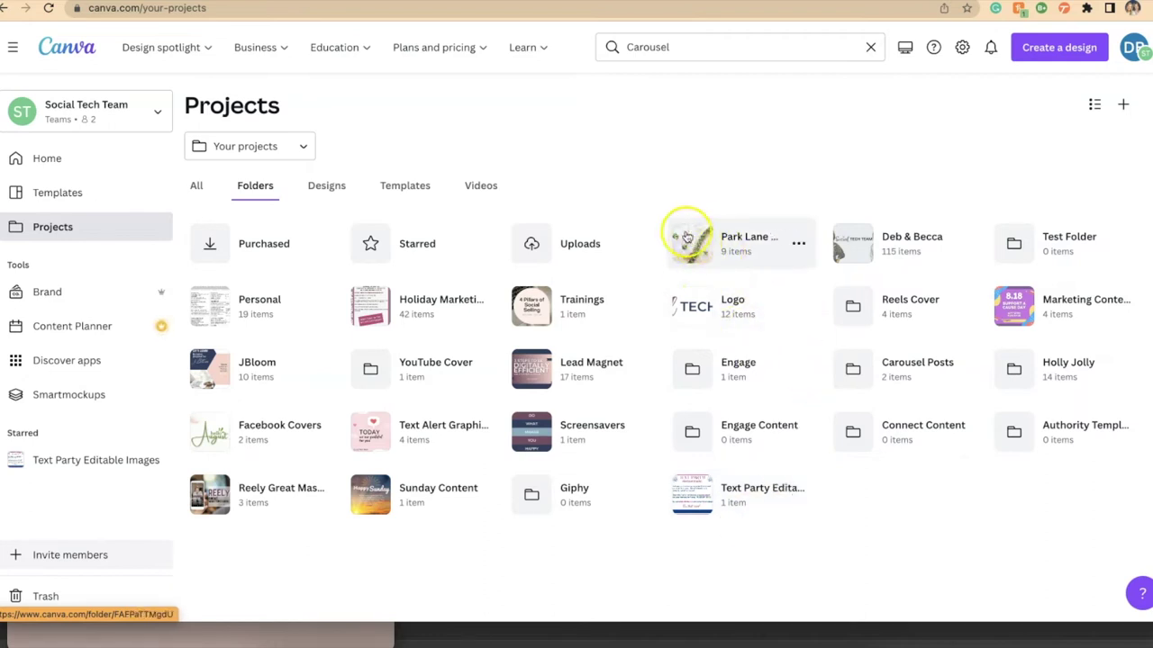
{"action": "left_click", "coordinate": [327, 191]}
- Select the PL Cover and Who's Ready designs in the Designs list
{"action": "left_click", "coordinate": [327, 187]}
{"action": "scroll", "coordinate": [589, 416], "scroll_direction": "down", "scroll_amount": 1}
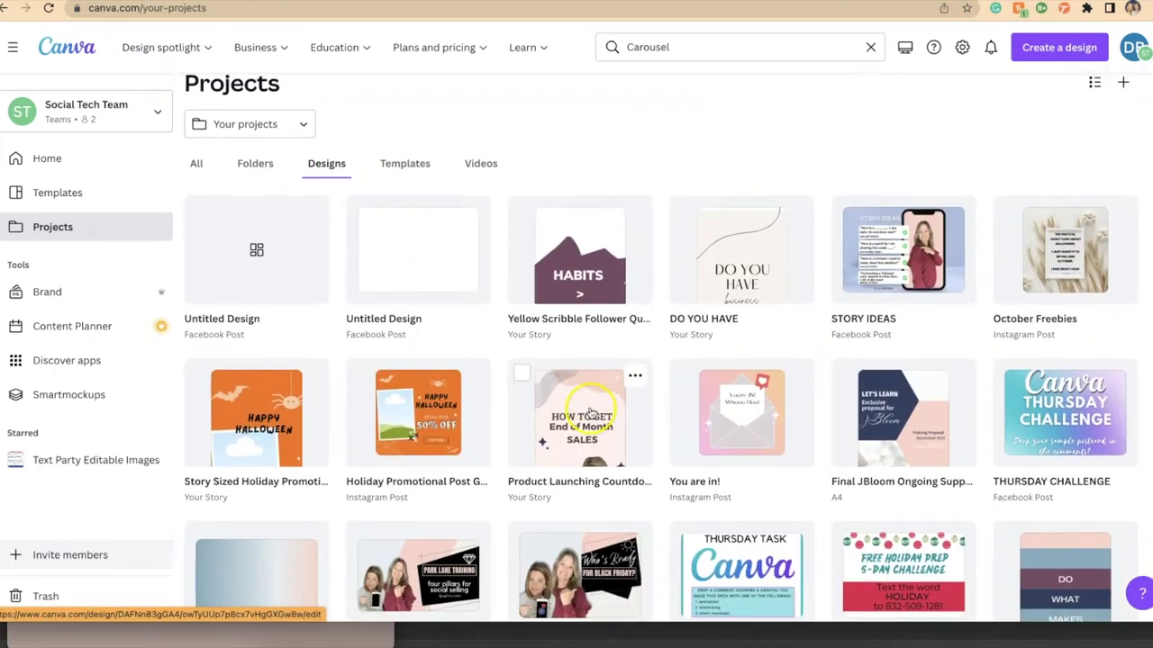
{"action": "scroll", "coordinate": [590, 416], "scroll_direction": "down", "scroll_amount": 1}
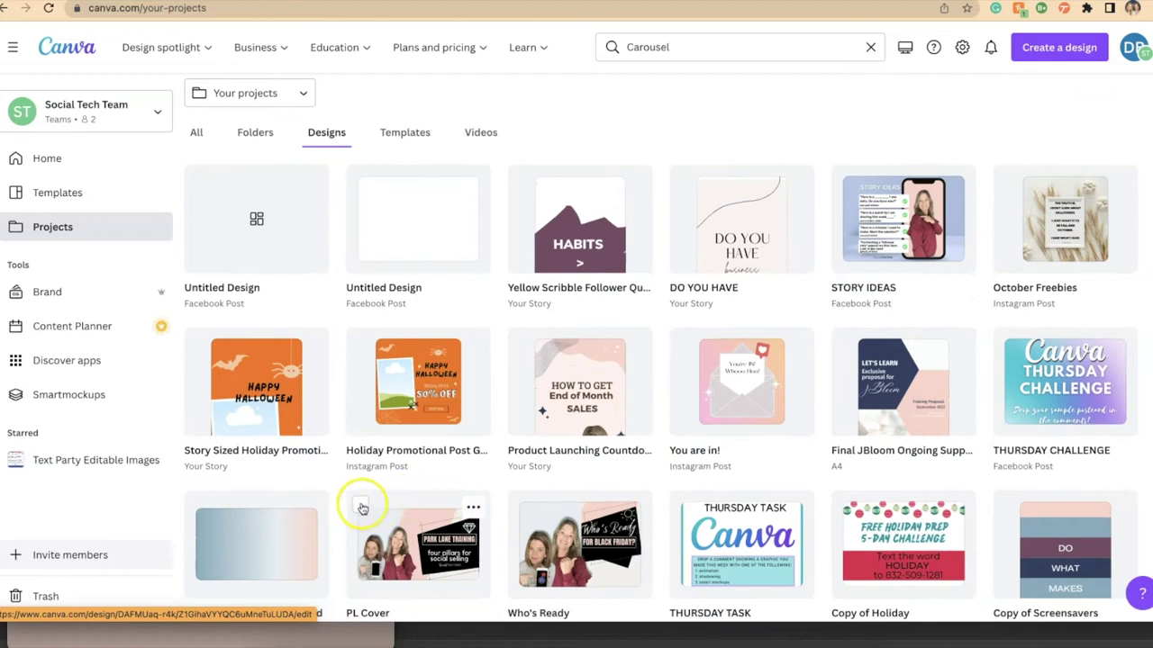
{"action": "left_click", "coordinate": [360, 505]}
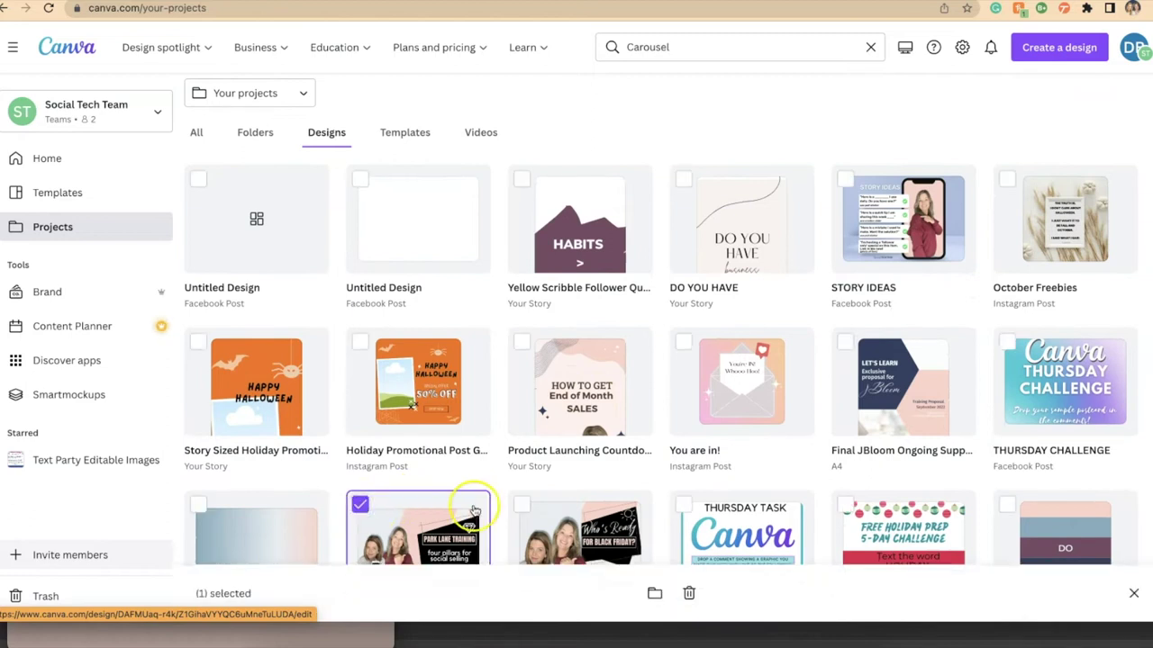
{"action": "left_click", "coordinate": [523, 507]}
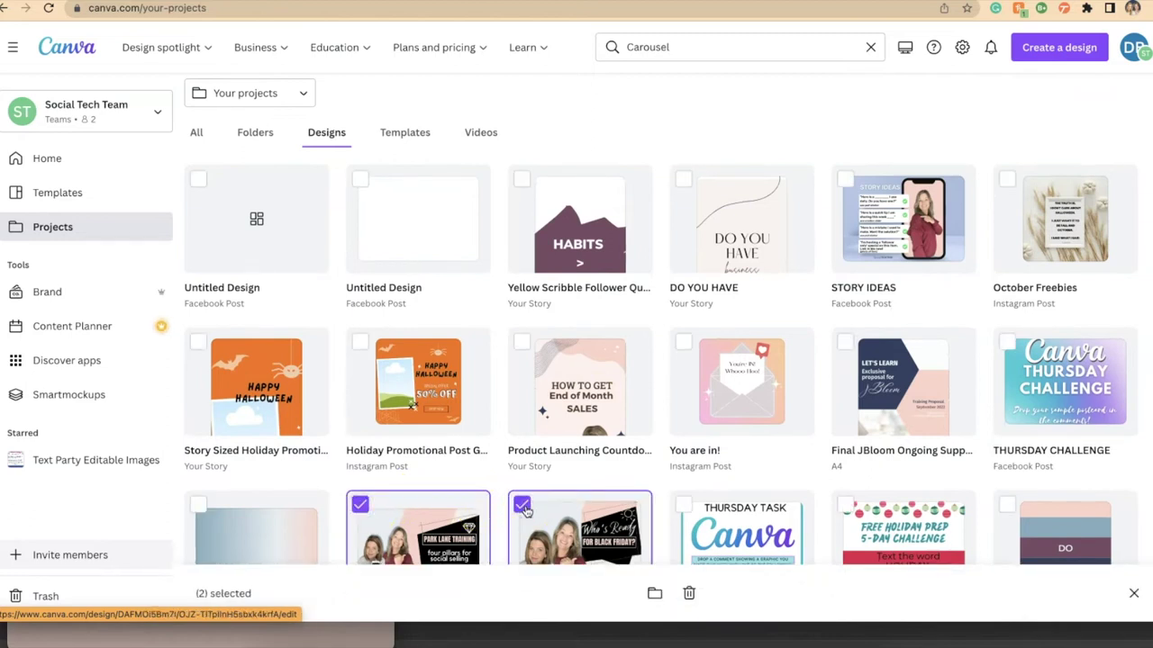
{"action": "scroll", "coordinate": [525, 511], "scroll_direction": "down", "scroll_amount": 1}
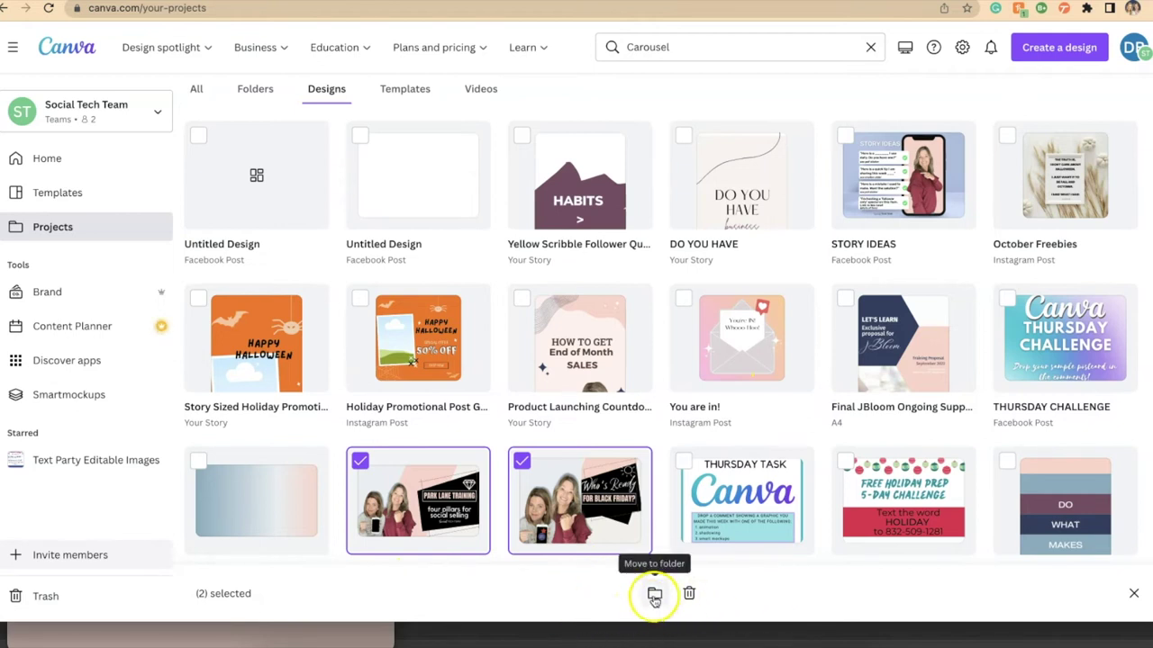
{"action": "left_click", "coordinate": [701, 595]}
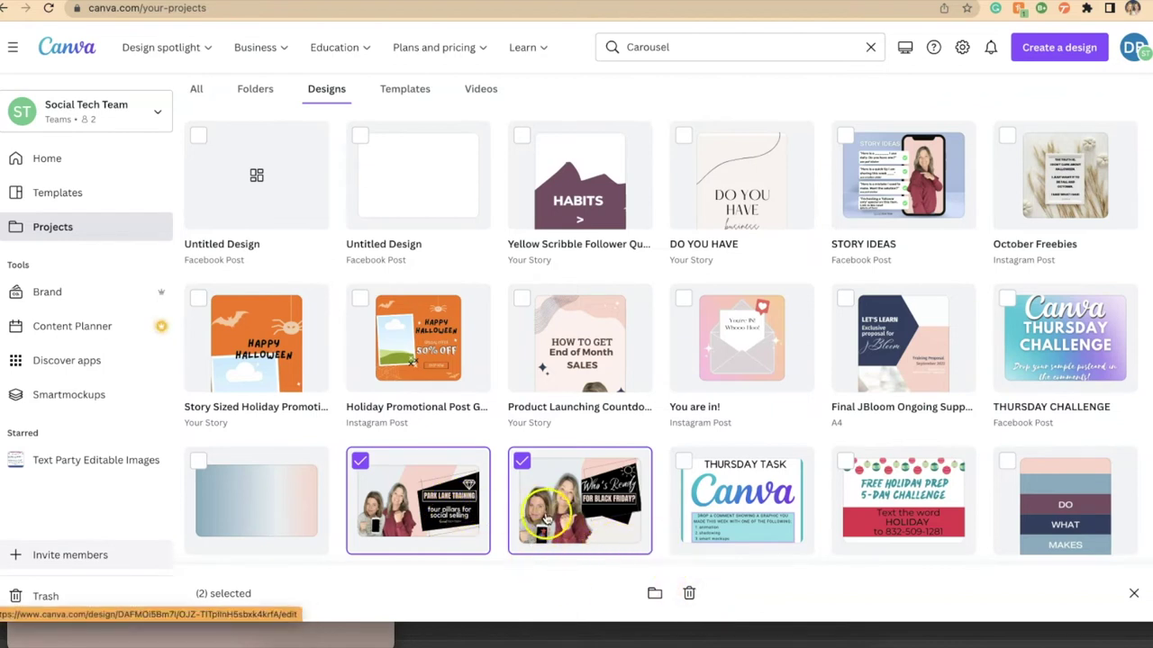
- Move both selected designs into the Park Lane Training folder under Your projects
{"action": "left_click", "coordinate": [653, 595]}
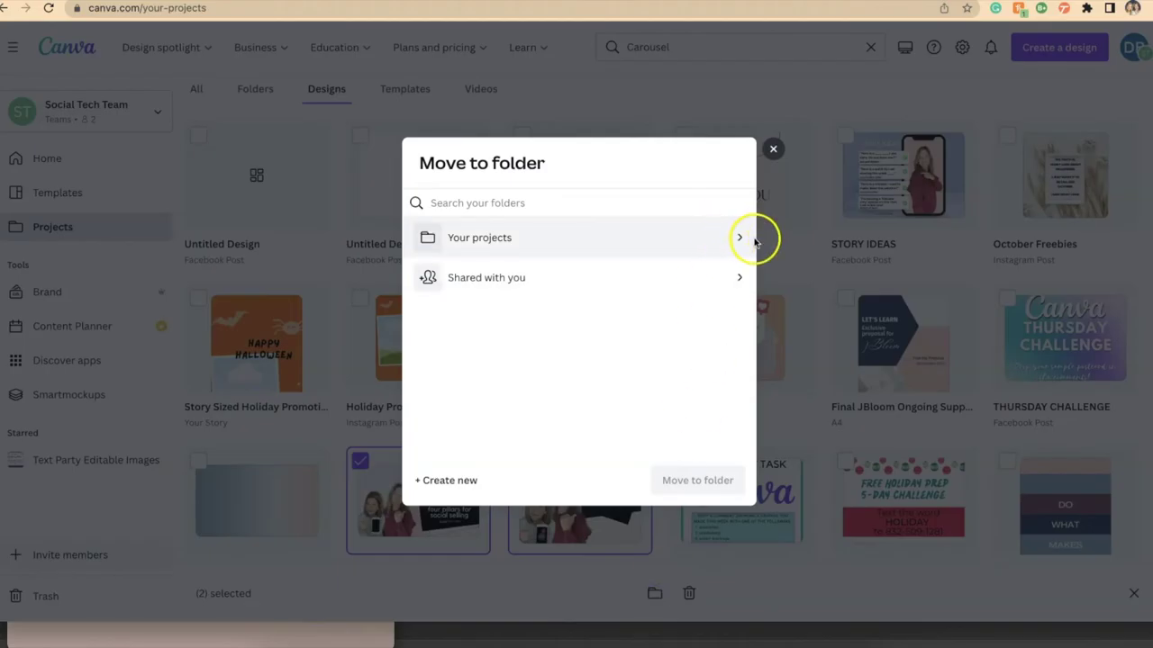
{"action": "left_click", "coordinate": [742, 238]}
{"action": "scroll", "coordinate": [666, 340], "scroll_direction": "down", "scroll_amount": 1}
{"action": "scroll", "coordinate": [666, 340], "scroll_direction": "down", "scroll_amount": 5}
{"action": "scroll", "coordinate": [667, 340], "scroll_direction": "down", "scroll_amount": 4}
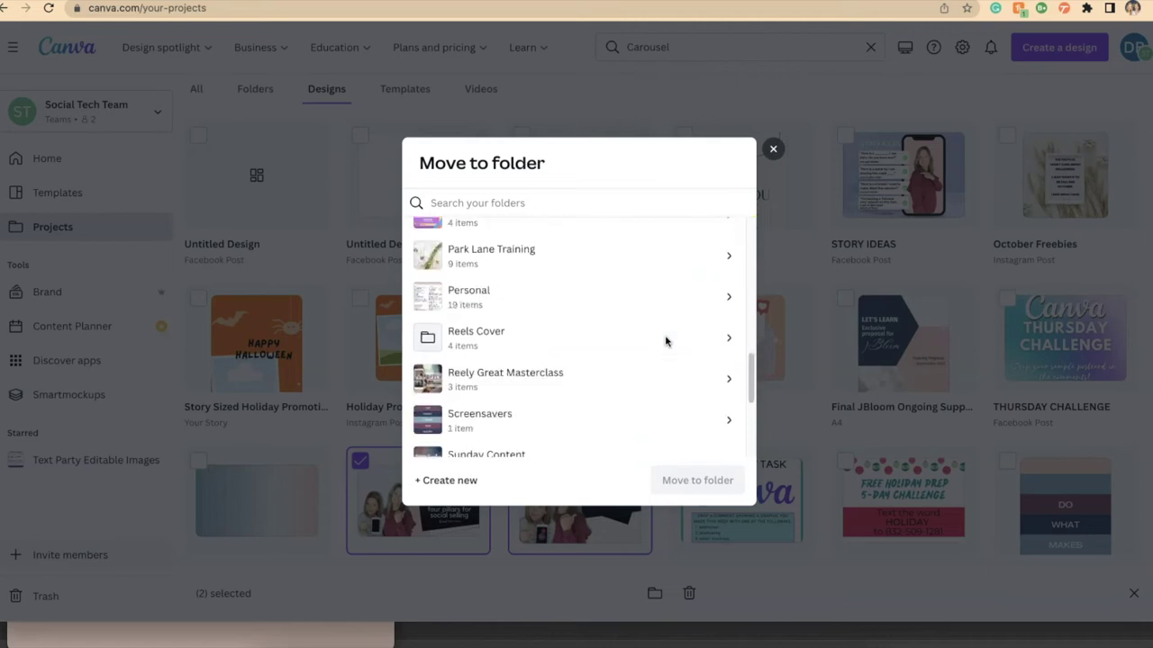
{"action": "left_click", "coordinate": [729, 256]}
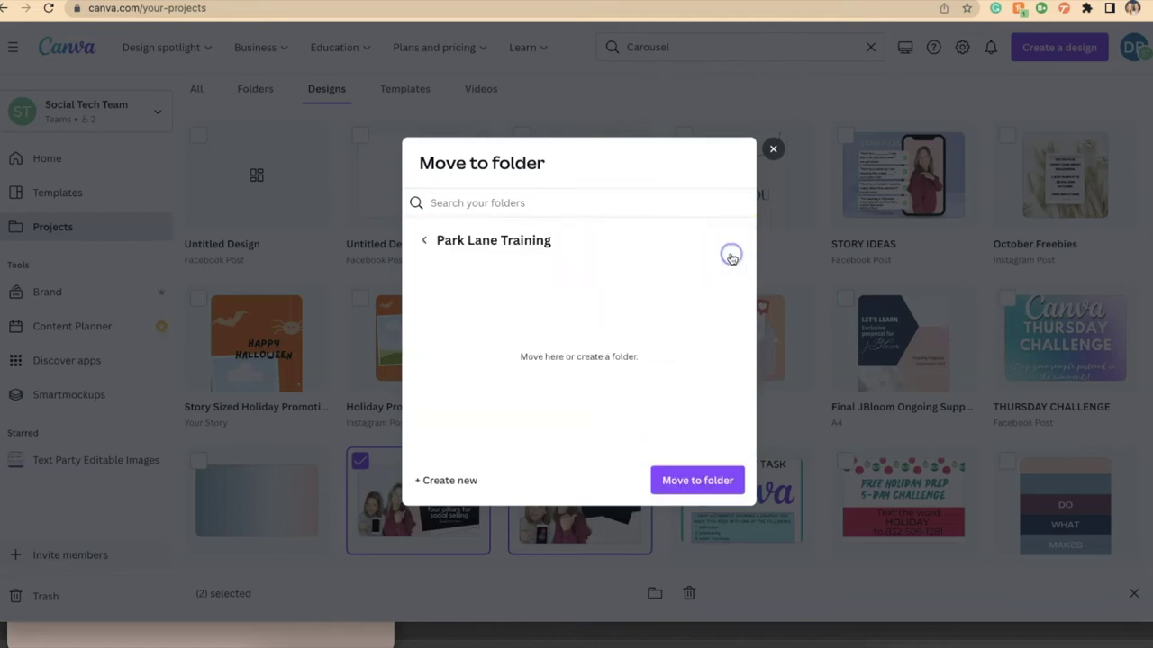
{"action": "left_click", "coordinate": [708, 480]}
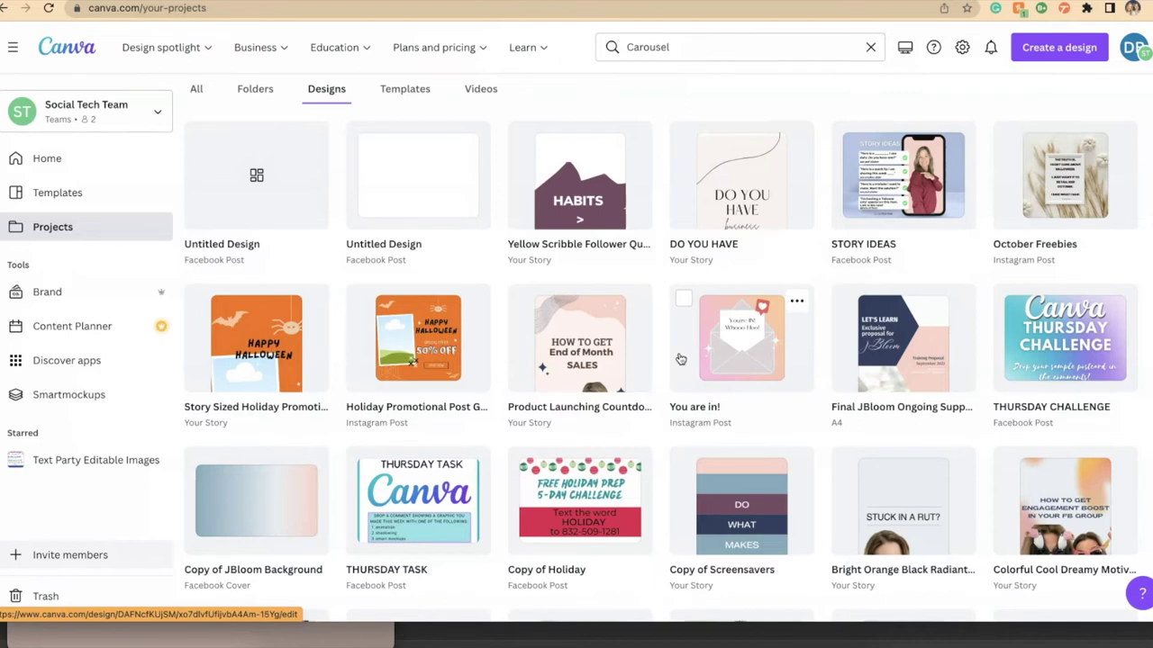
- Select KNOX PTO and two Untitled Design cards and confirm moving them to trash
{"action": "scroll", "coordinate": [681, 359], "scroll_direction": "down", "scroll_amount": 1}
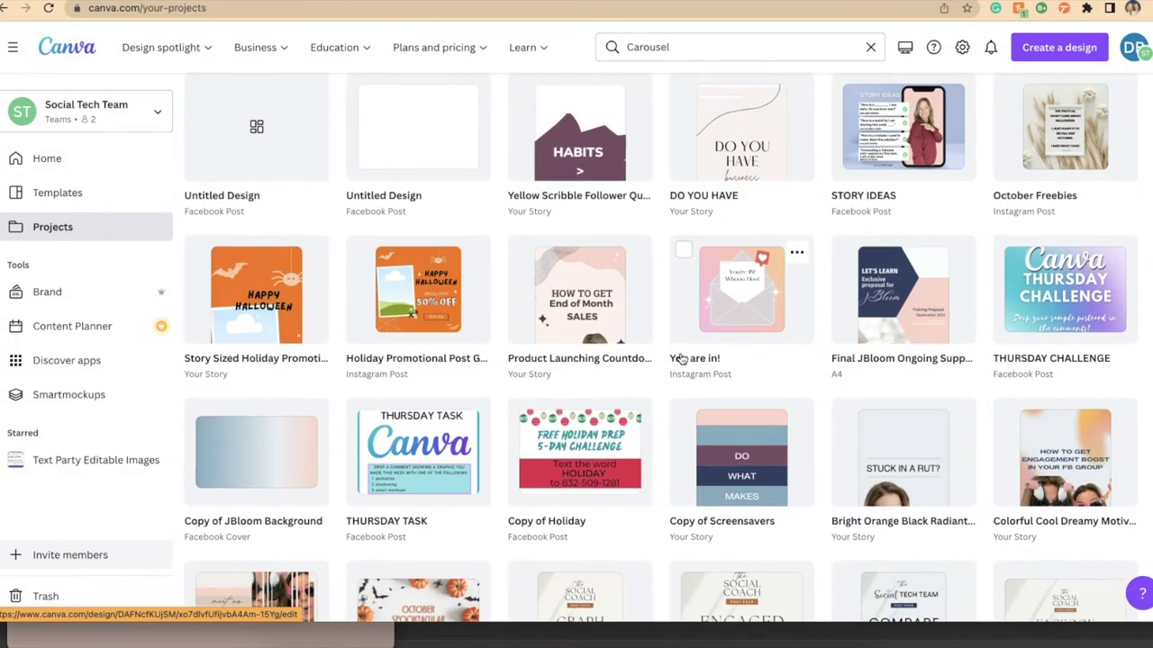
{"action": "scroll", "coordinate": [681, 359], "scroll_direction": "down", "scroll_amount": 5}
{"action": "left_click", "coordinate": [359, 208]}
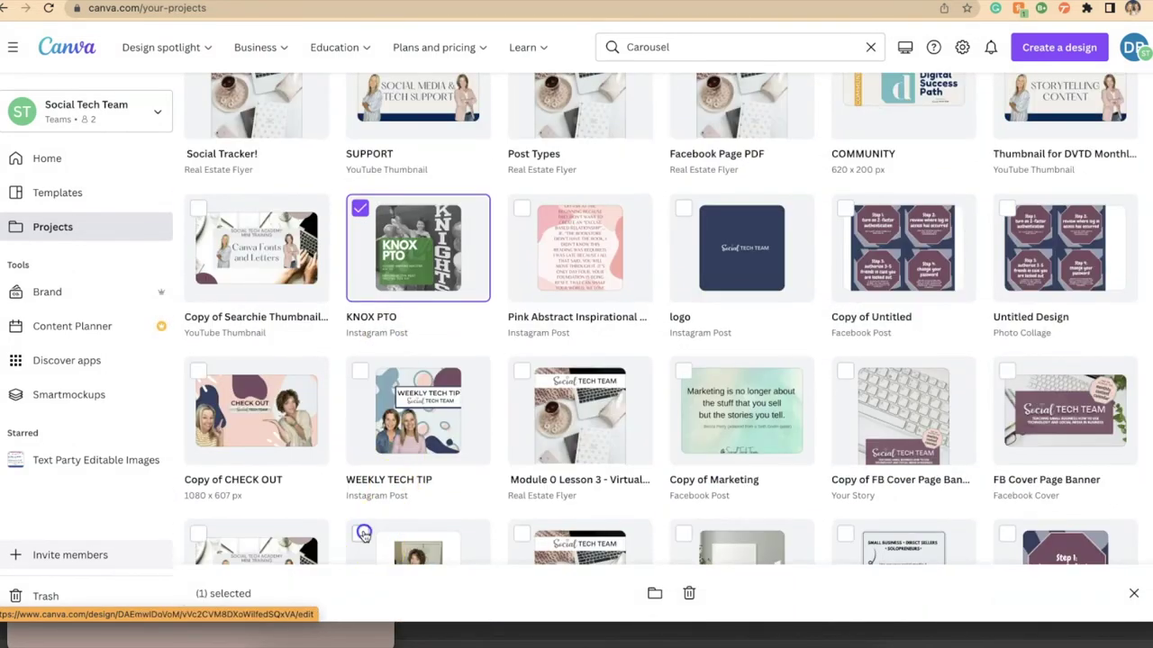
{"action": "left_click", "coordinate": [360, 533]}
{"action": "scroll", "coordinate": [716, 419], "scroll_direction": "down", "scroll_amount": 3}
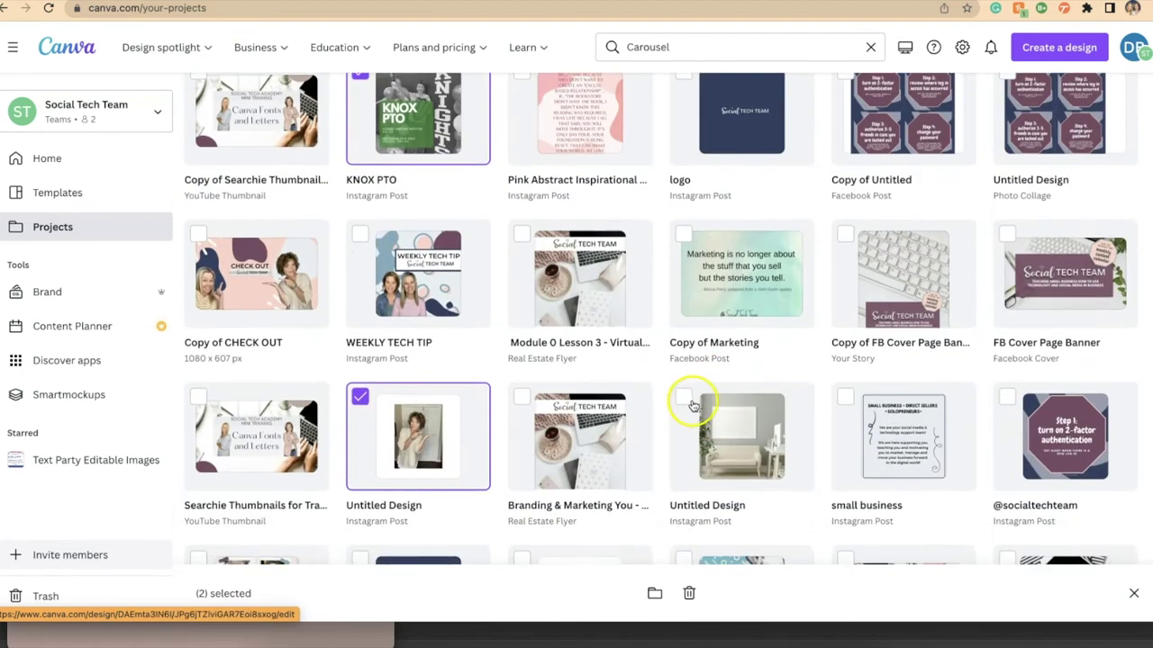
{"action": "left_click", "coordinate": [685, 399]}
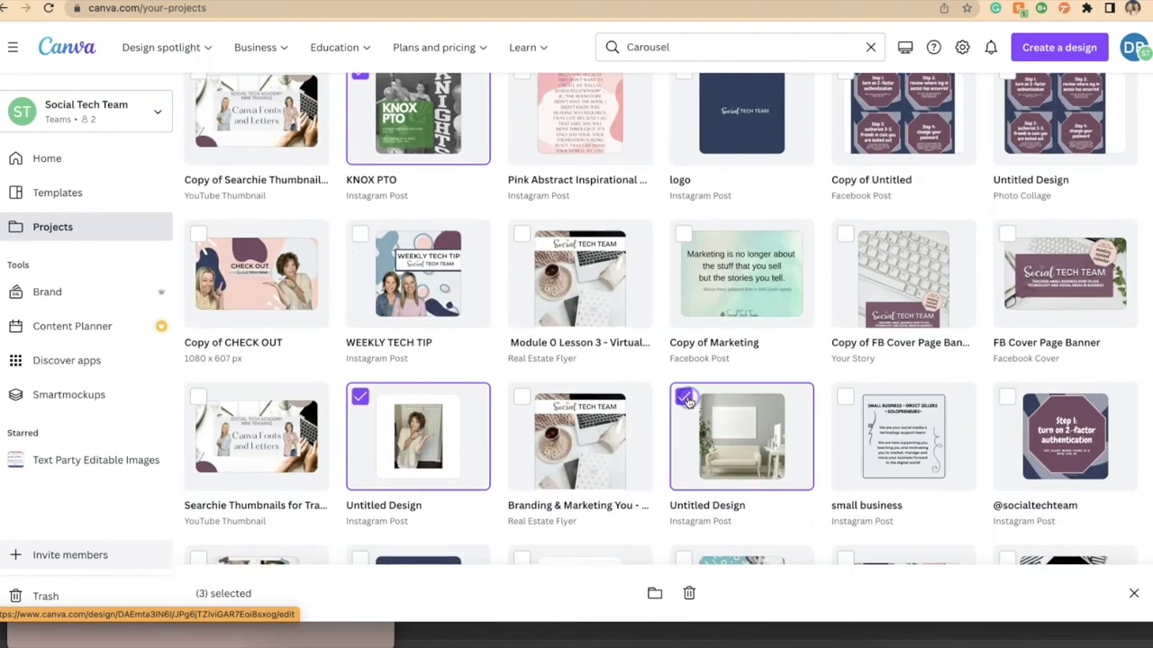
{"action": "left_click", "coordinate": [689, 593]}
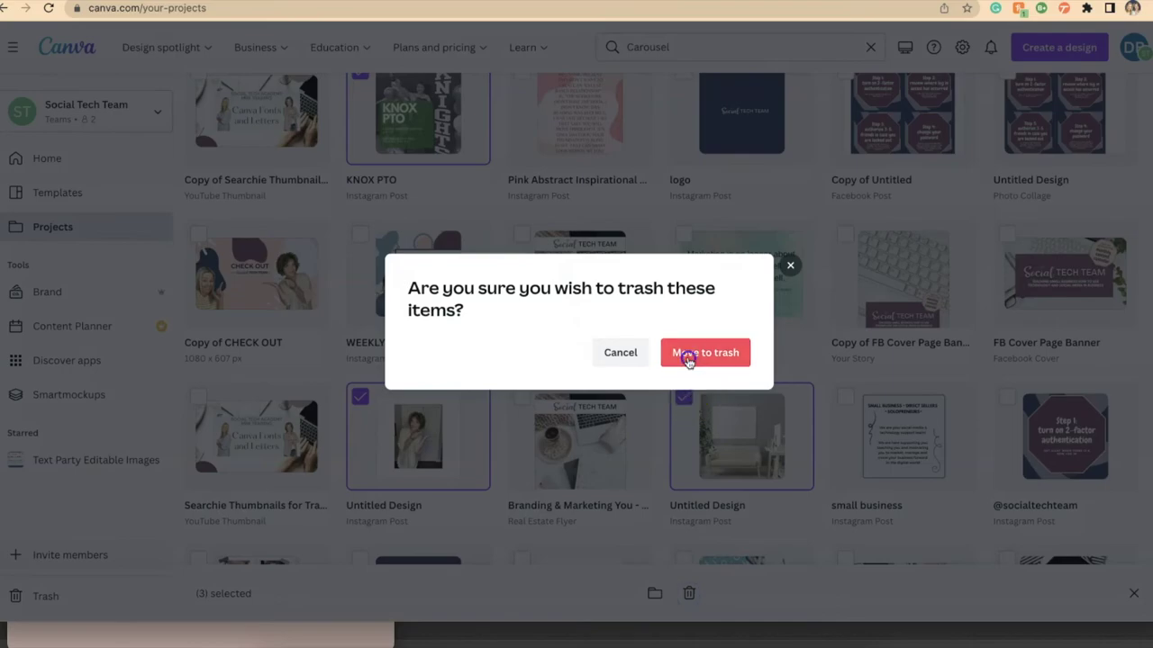
{"action": "left_click", "coordinate": [690, 359]}
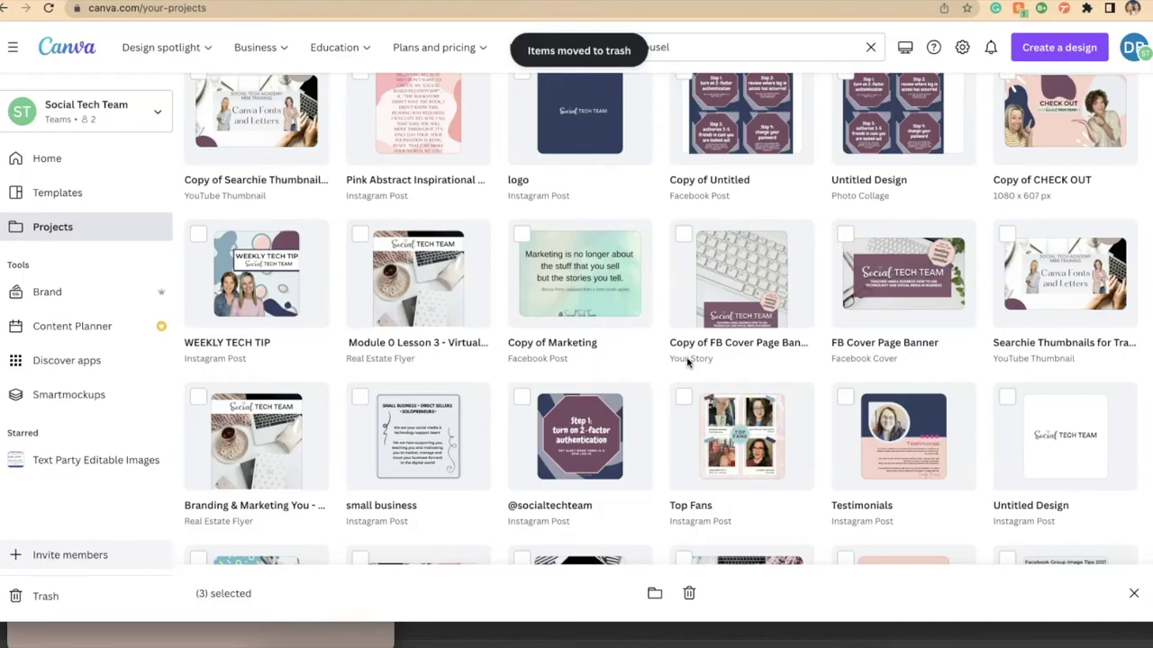
- Return to the top of Projects, switch to the Folders view, and begin a new design
{"action": "scroll", "coordinate": [687, 363], "scroll_direction": "down", "scroll_amount": 5}
{"action": "scroll", "coordinate": [685, 363], "scroll_direction": "up", "scroll_amount": 10}
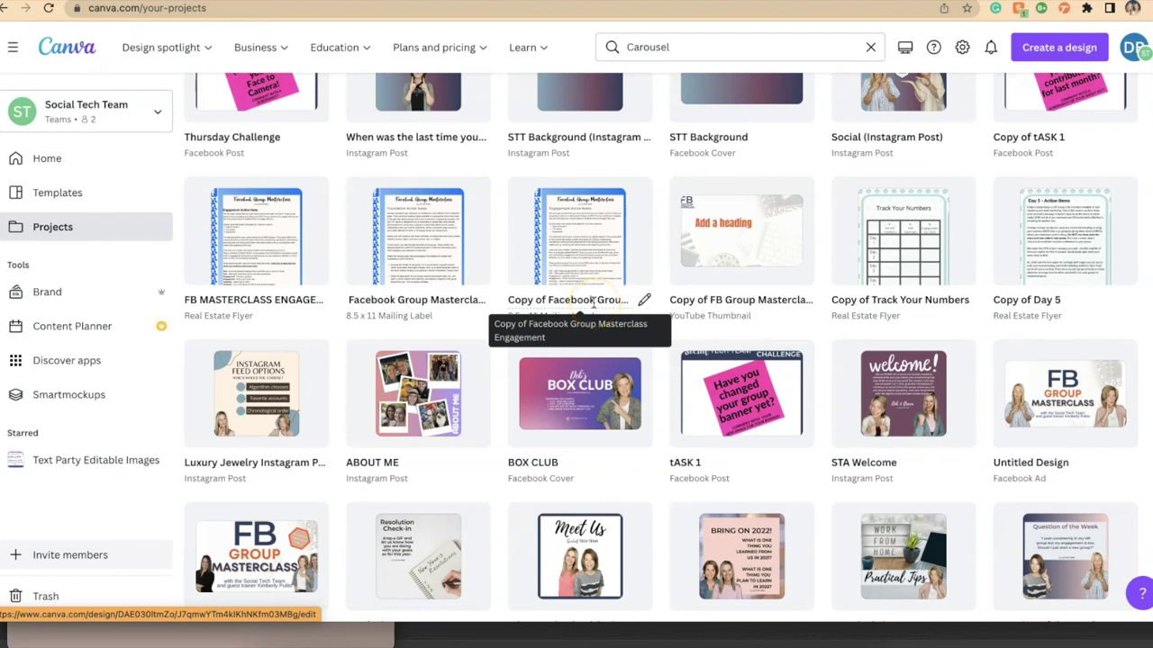
{"action": "scroll", "coordinate": [593, 303], "scroll_direction": "up", "scroll_amount": 15}
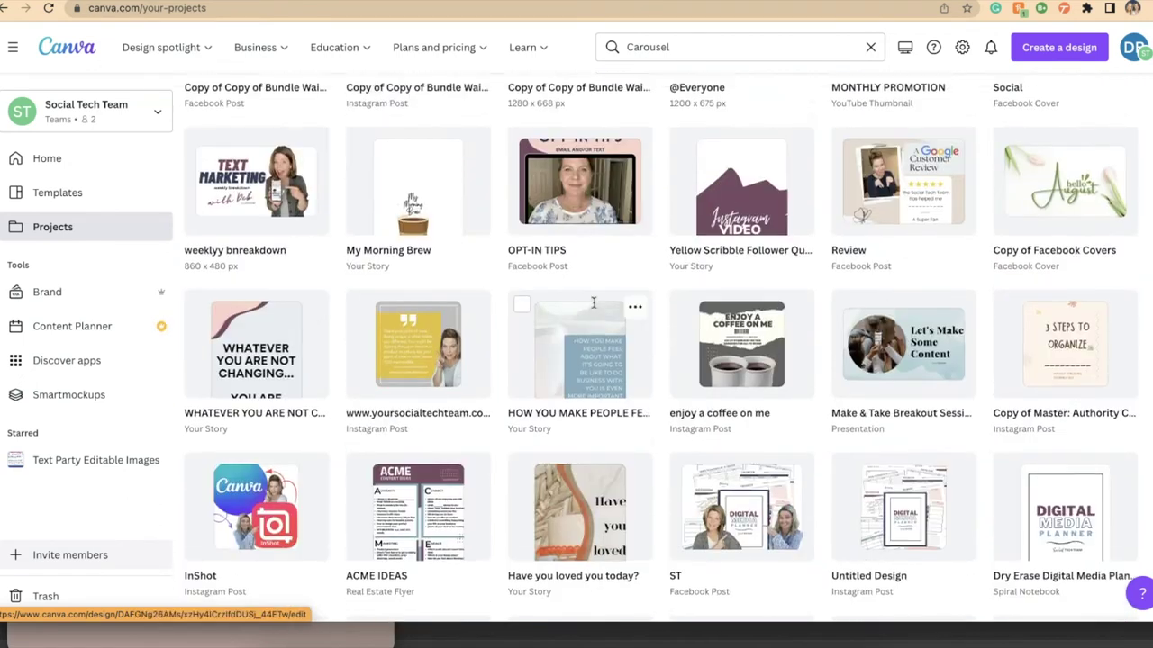
{"action": "scroll", "coordinate": [593, 303], "scroll_direction": "up", "scroll_amount": 15}
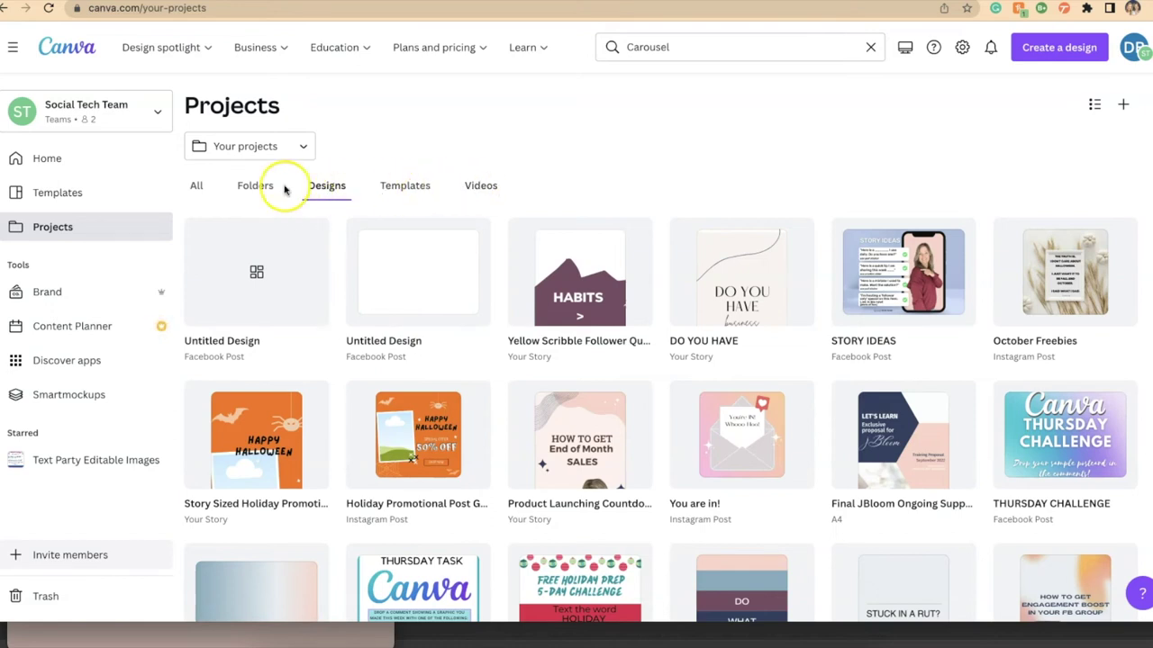
{"action": "left_click", "coordinate": [253, 187]}
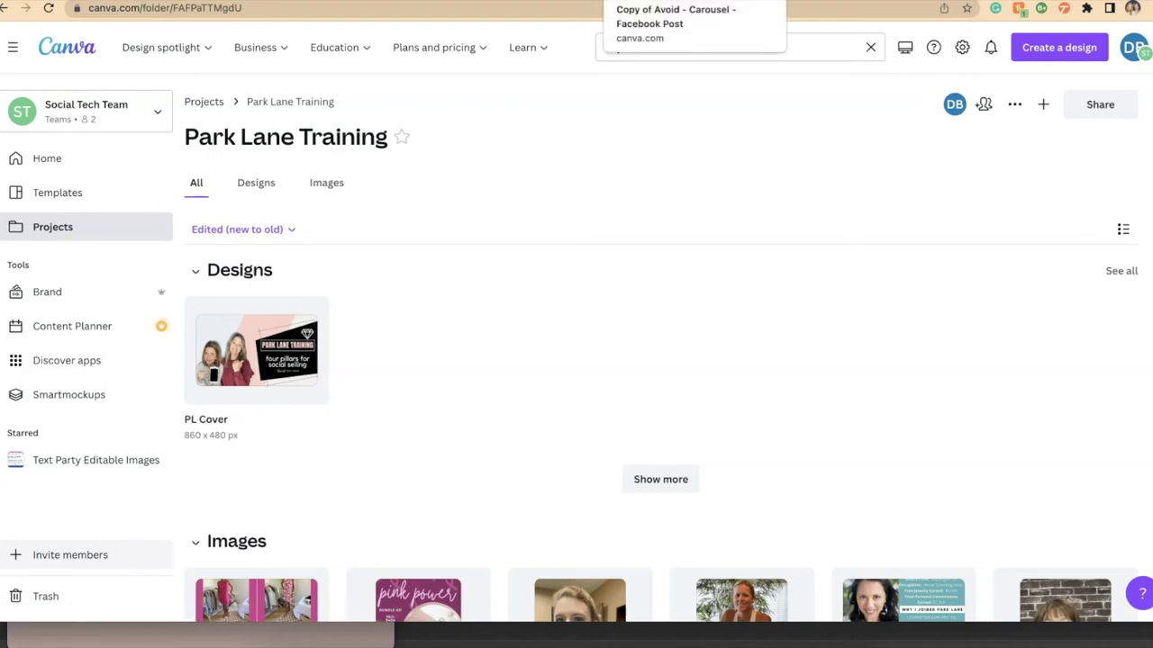
{"action": "left_click", "coordinate": [1053, 46]}
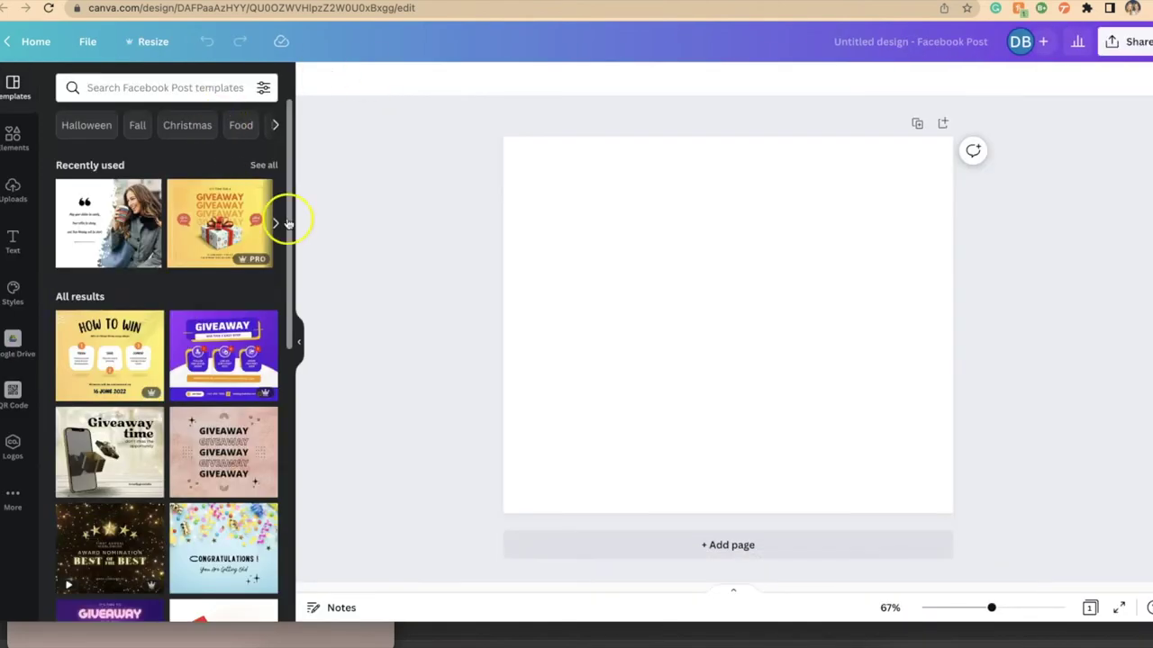
- Show the Uploads panel beside the new blank Facebook Post
{"action": "left_click", "coordinate": [13, 189]}
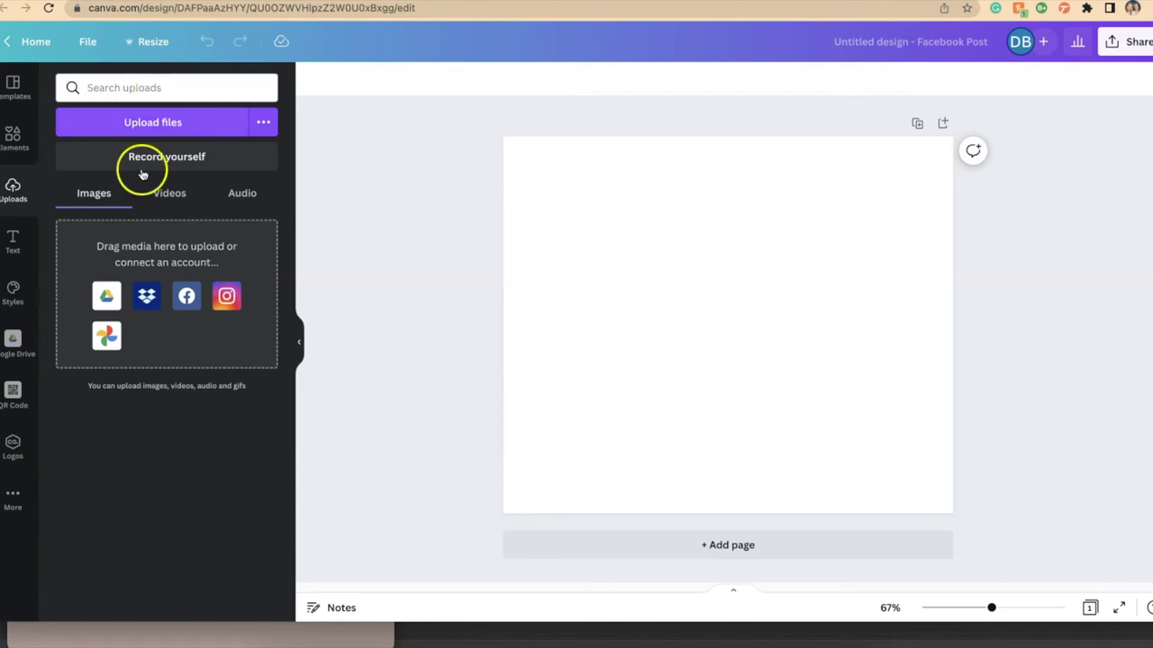
- Add Folders to the editor side panel from the More menu
{"action": "left_click", "coordinate": [13, 498]}
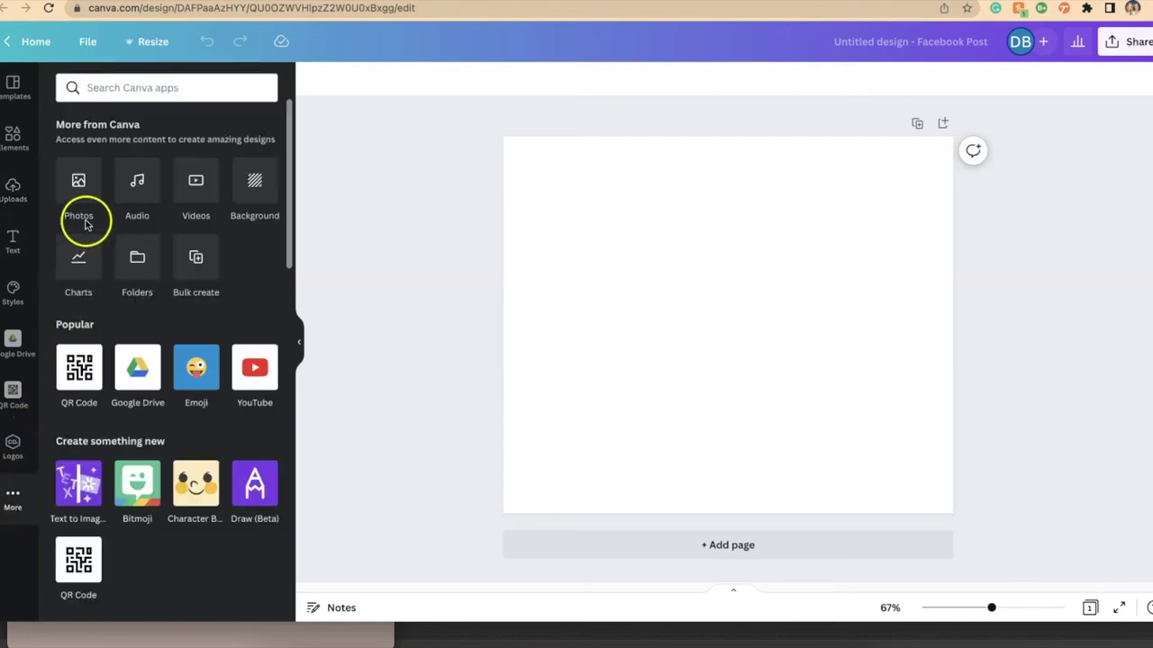
{"action": "left_click", "coordinate": [137, 262]}
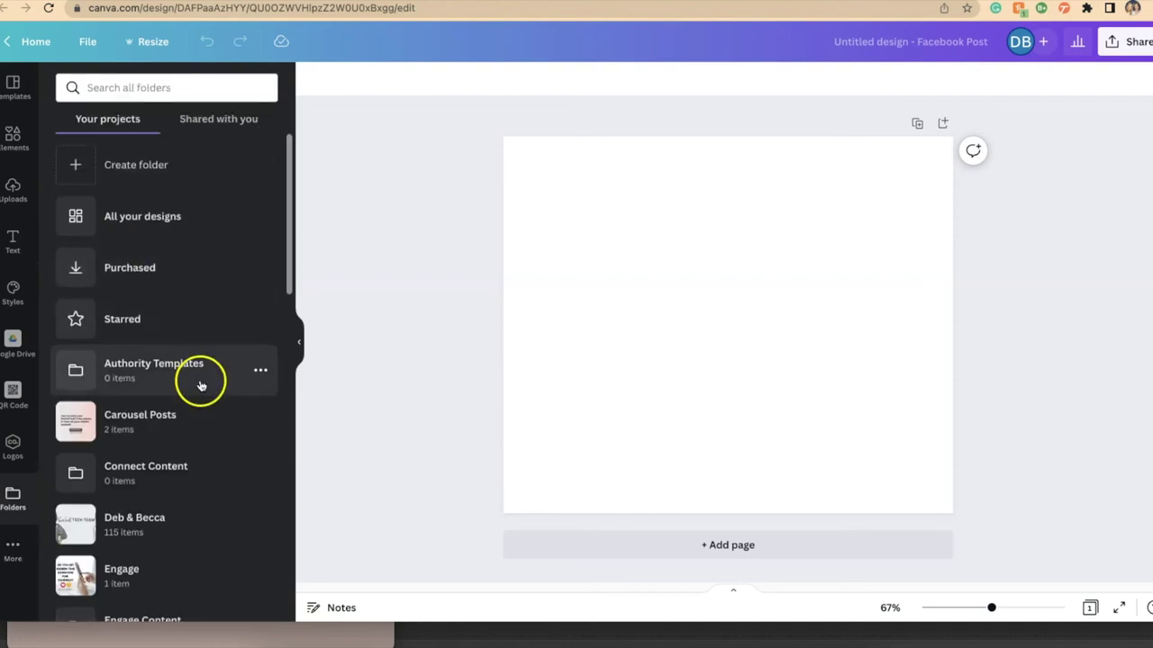
{"action": "scroll", "coordinate": [189, 396], "scroll_direction": "down", "scroll_amount": 3}
- Browse the Deb & Becca folder's images, then return to the folder list
{"action": "left_click", "coordinate": [122, 387]}
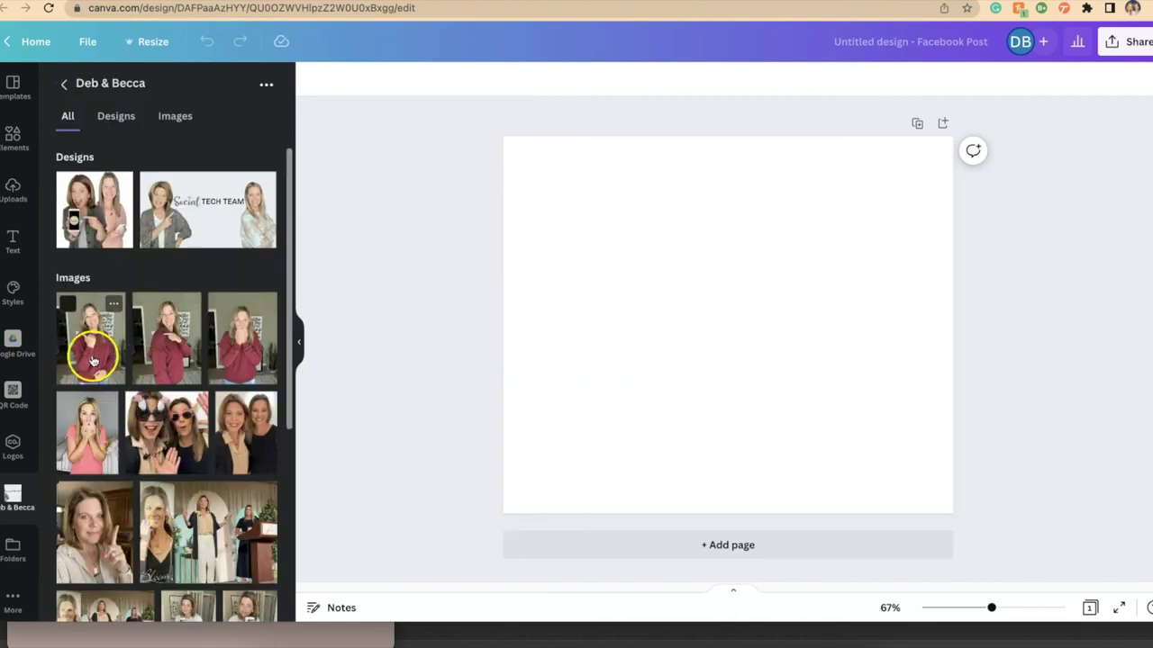
{"action": "scroll", "coordinate": [198, 361], "scroll_direction": "down", "scroll_amount": 3}
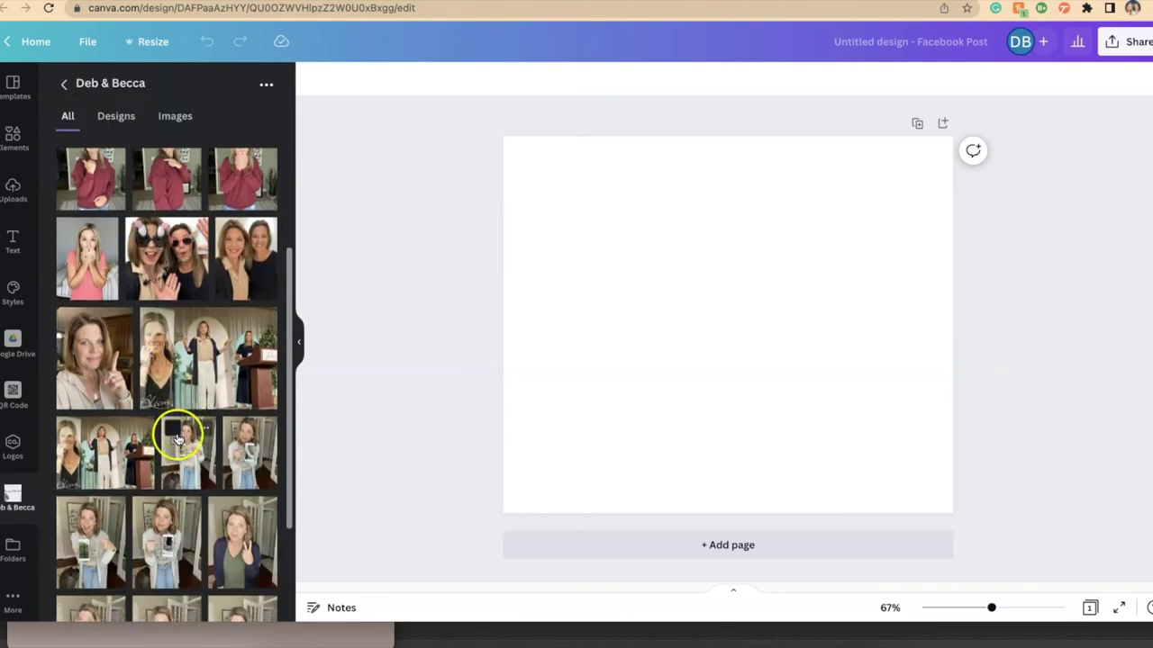
{"action": "scroll", "coordinate": [174, 436], "scroll_direction": "down", "scroll_amount": 2}
{"action": "scroll", "coordinate": [175, 438], "scroll_direction": "up", "scroll_amount": 4}
{"action": "scroll", "coordinate": [175, 438], "scroll_direction": "up", "scroll_amount": 1}
{"action": "scroll", "coordinate": [175, 437], "scroll_direction": "down", "scroll_amount": 5}
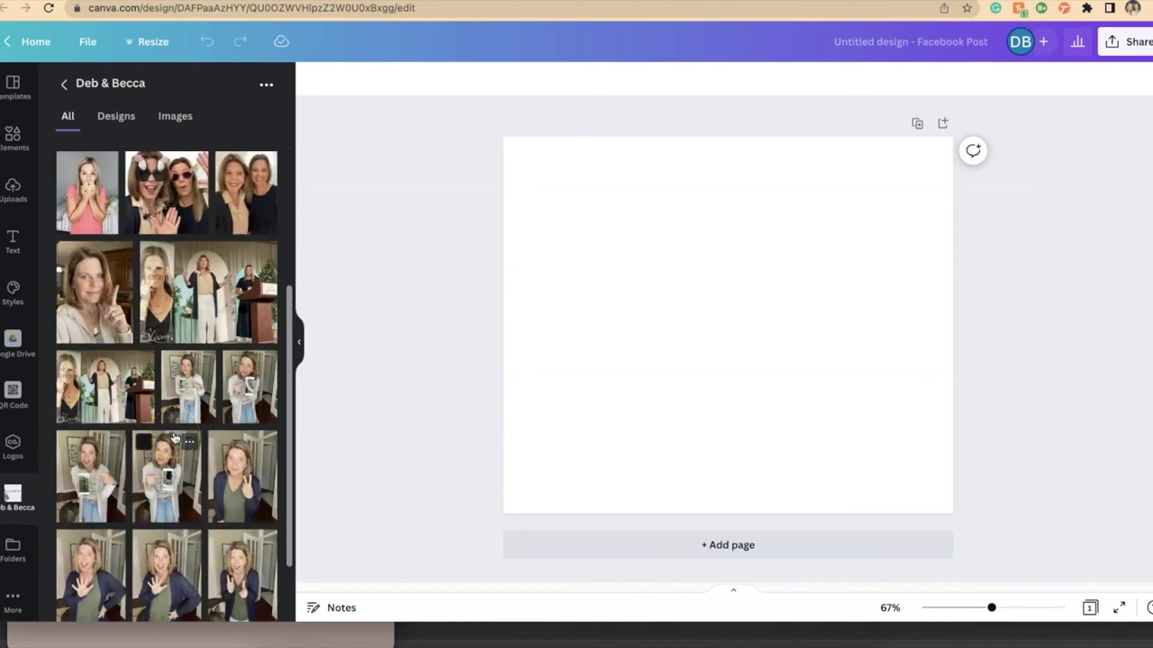
{"action": "scroll", "coordinate": [175, 438], "scroll_direction": "down", "scroll_amount": 5}
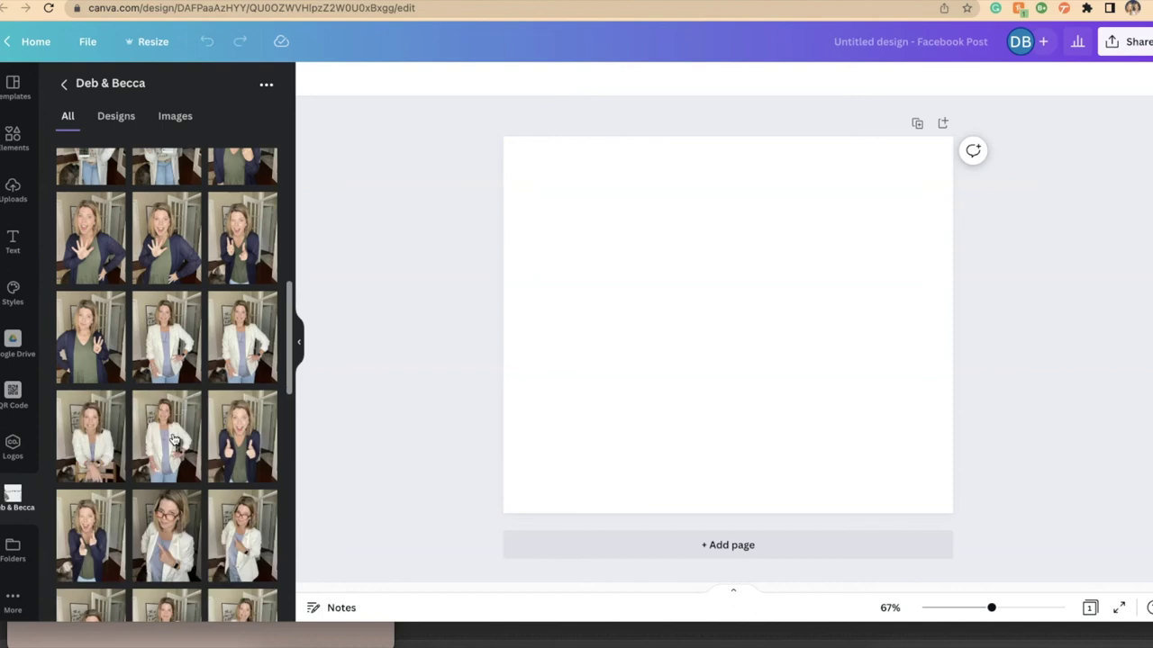
{"action": "scroll", "coordinate": [175, 438], "scroll_direction": "up", "scroll_amount": 10}
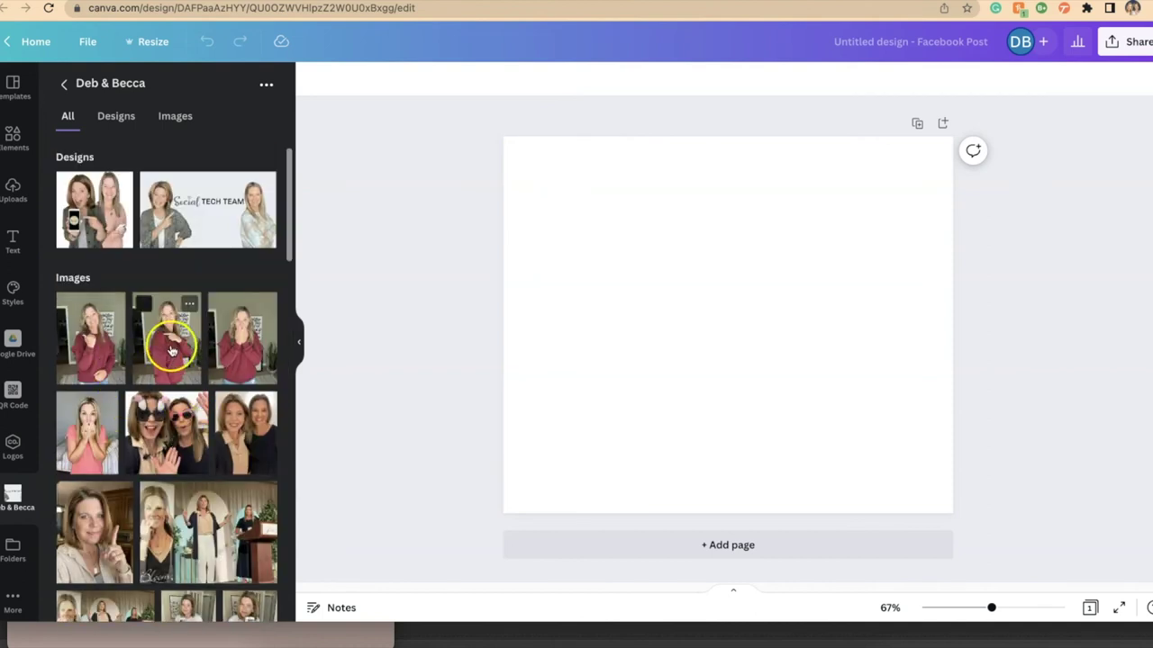
{"action": "left_click", "coordinate": [268, 87]}
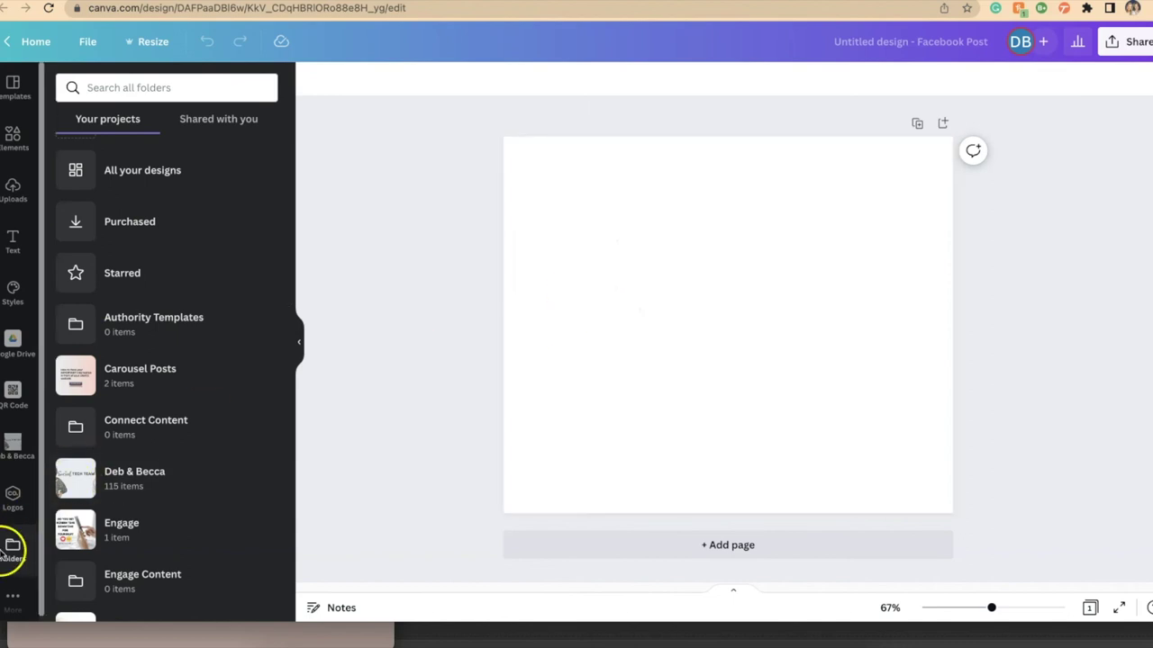
- Search the Deb & Becca folder's photos for 'Beccapoint'
{"action": "left_click", "coordinate": [133, 475]}
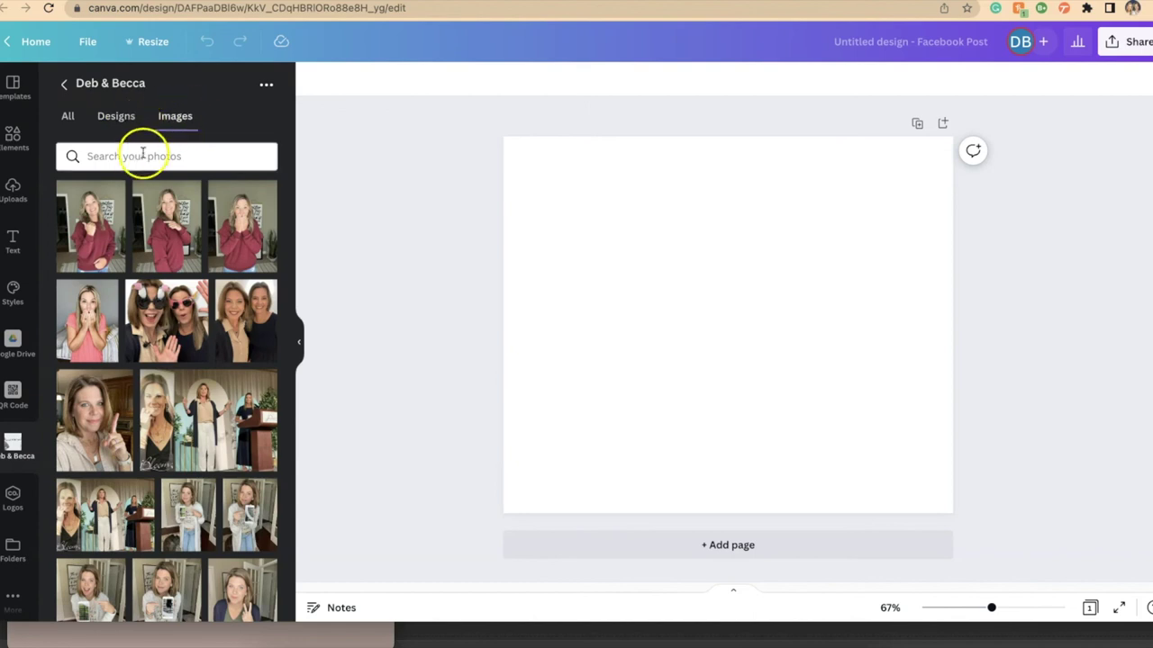
{"action": "left_click", "coordinate": [139, 156]}
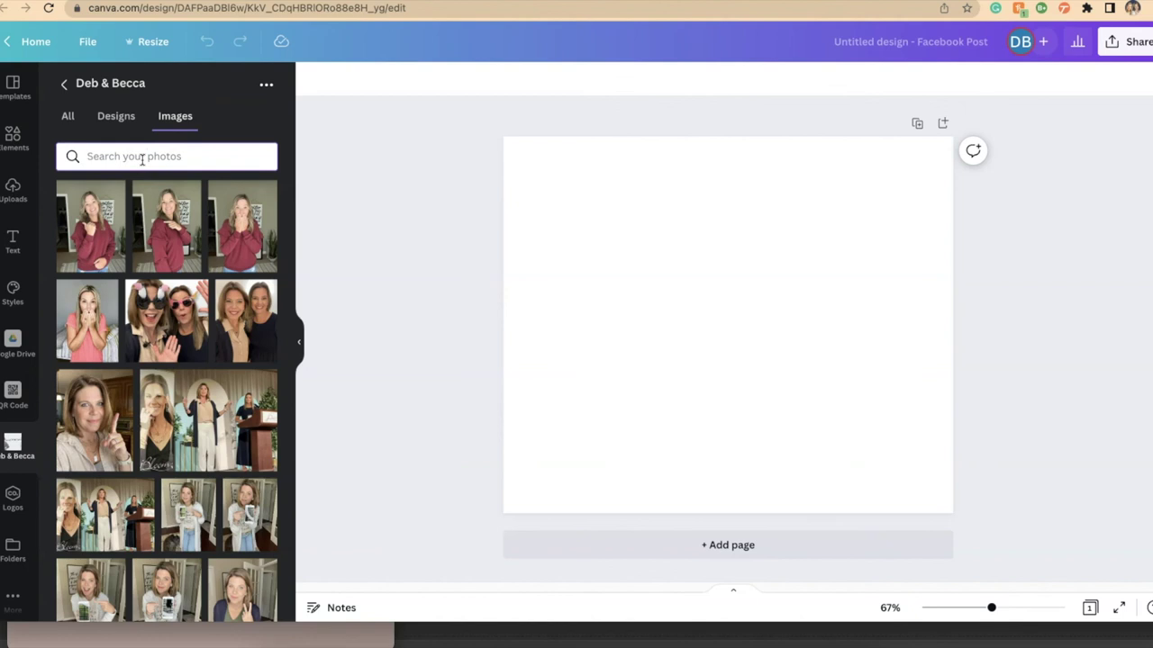
{"action": "type", "text": "Be"}
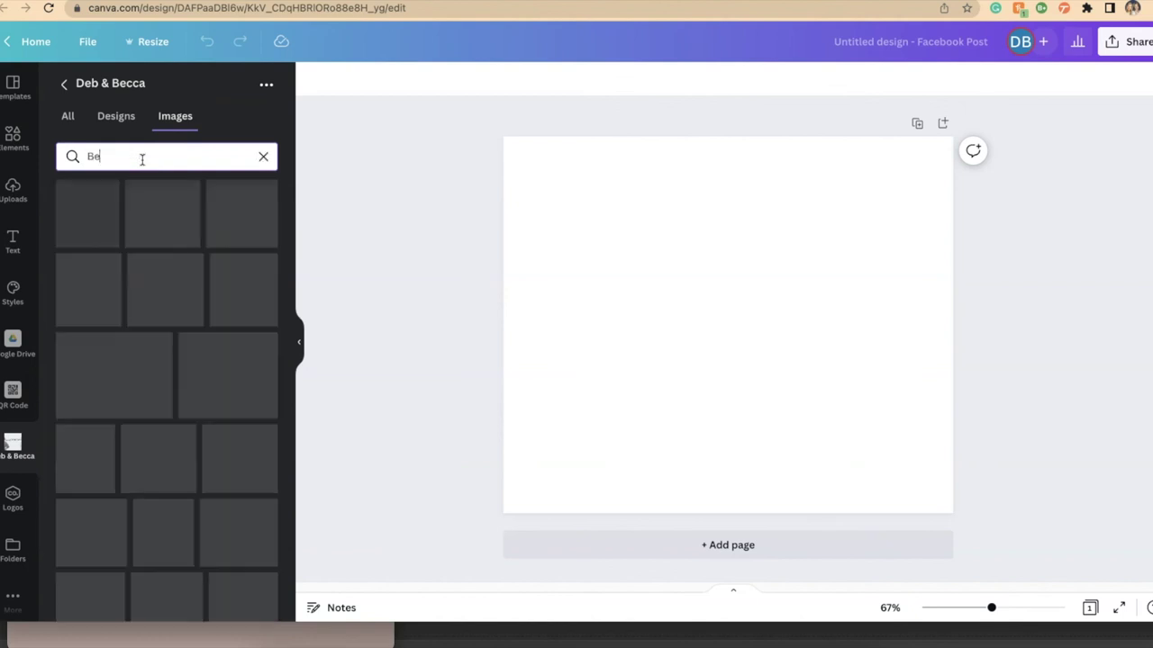
{"action": "type", "text": "ccapoint"}
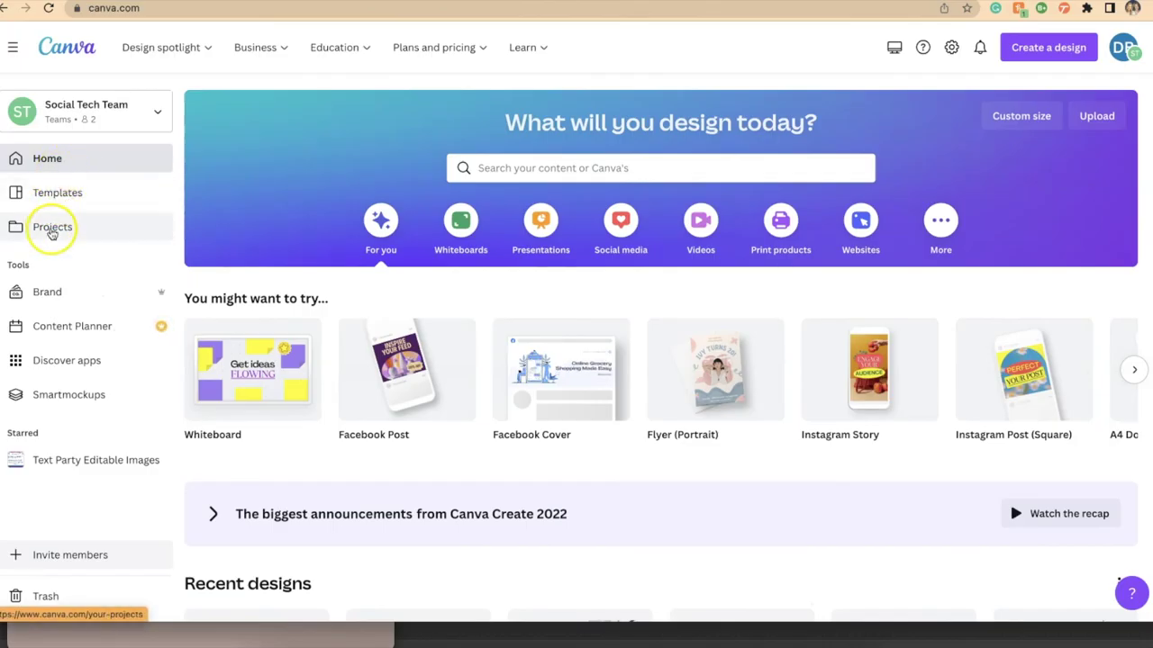
- Go to Canva's Projects page from the left sidebar to see recent designs and folders
{"action": "left_click", "coordinate": [52, 228]}
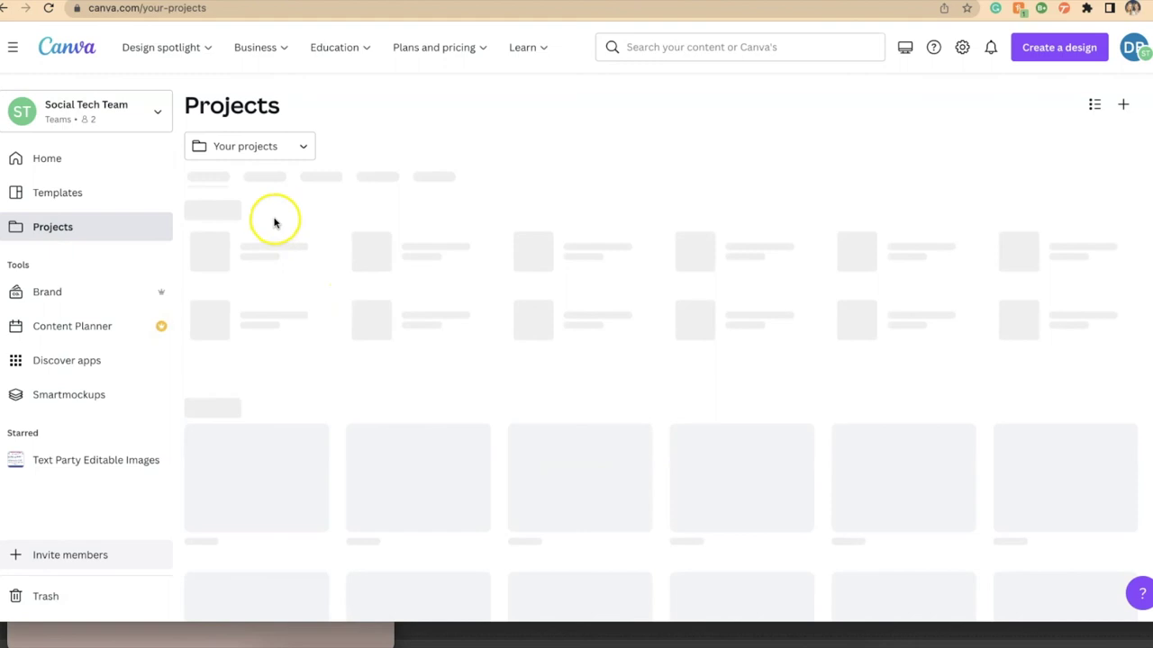